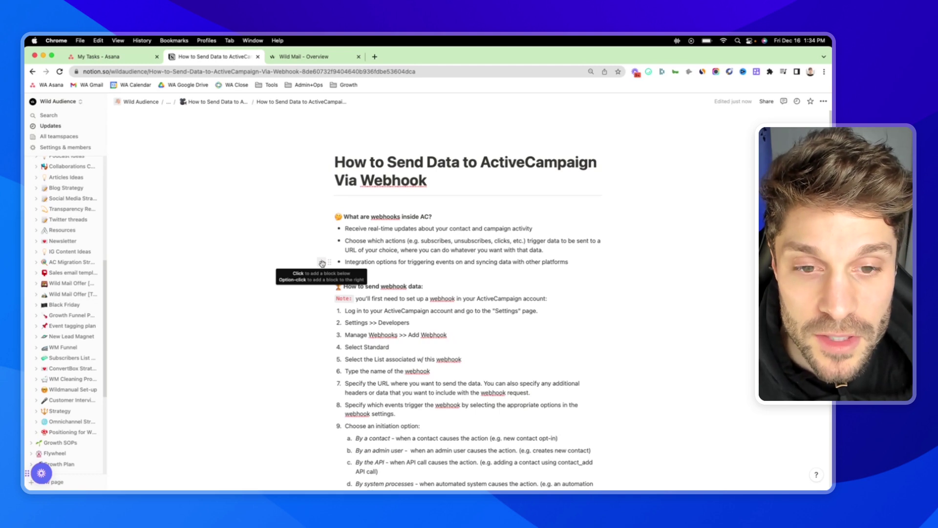
pyautogui.scroll(-2, 379, 187)
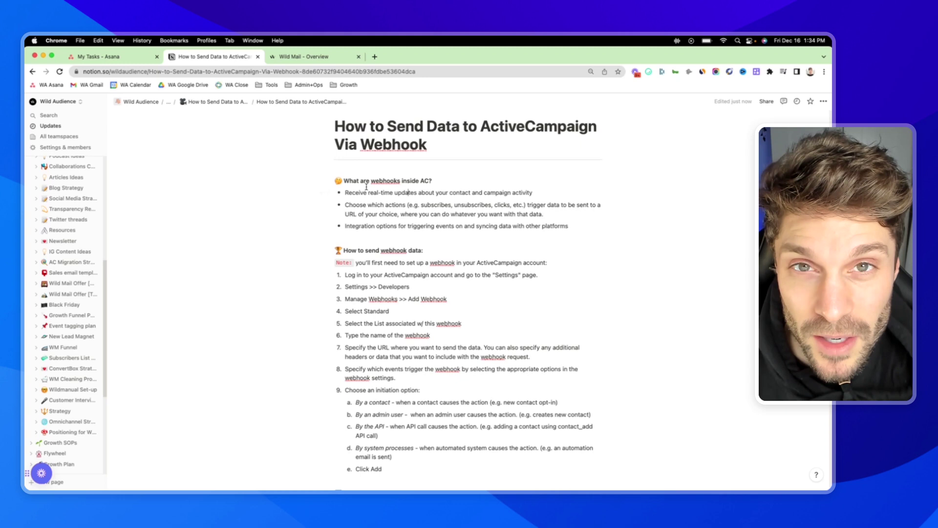
pyautogui.moveTo(440, 204)
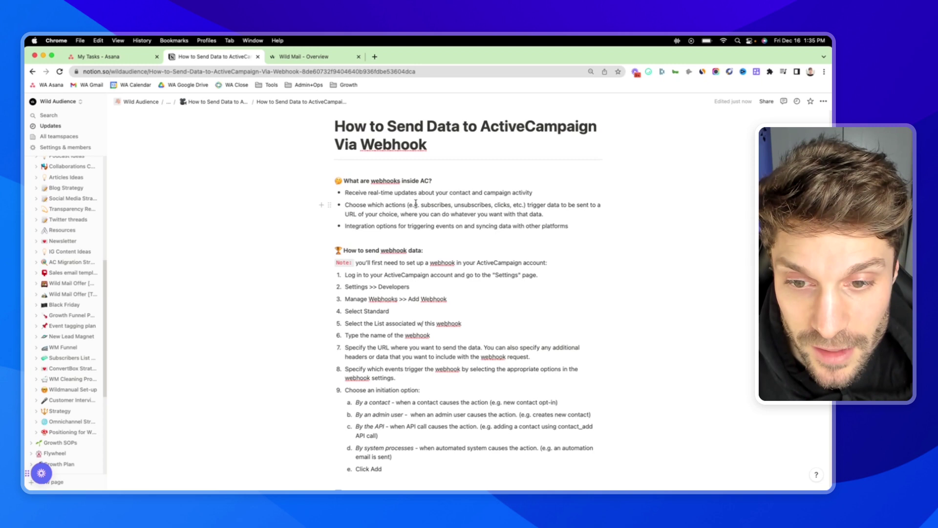
# Highlight the guide's bullet on integration options and syncing data.
pyautogui.moveTo(345, 225); pyautogui.dragTo(457, 223)
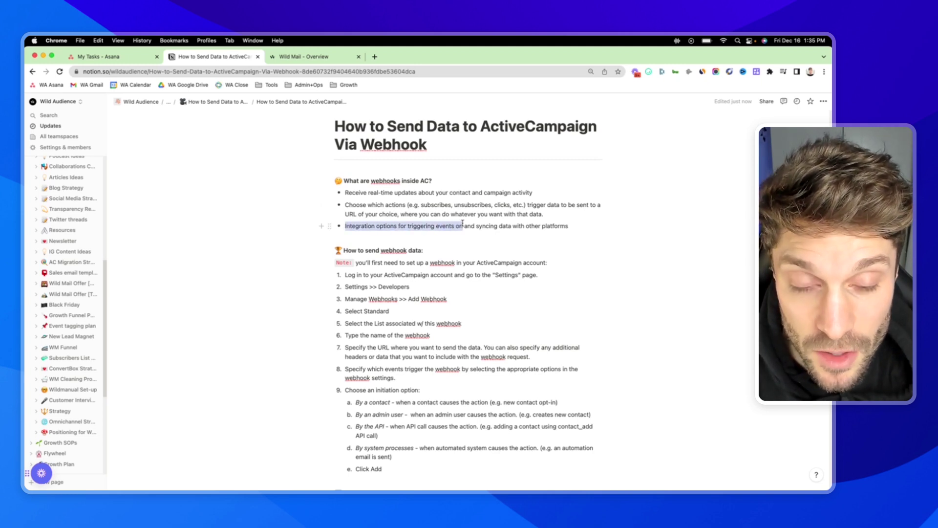
pyautogui.moveTo(462, 225); pyautogui.dragTo(511, 225)
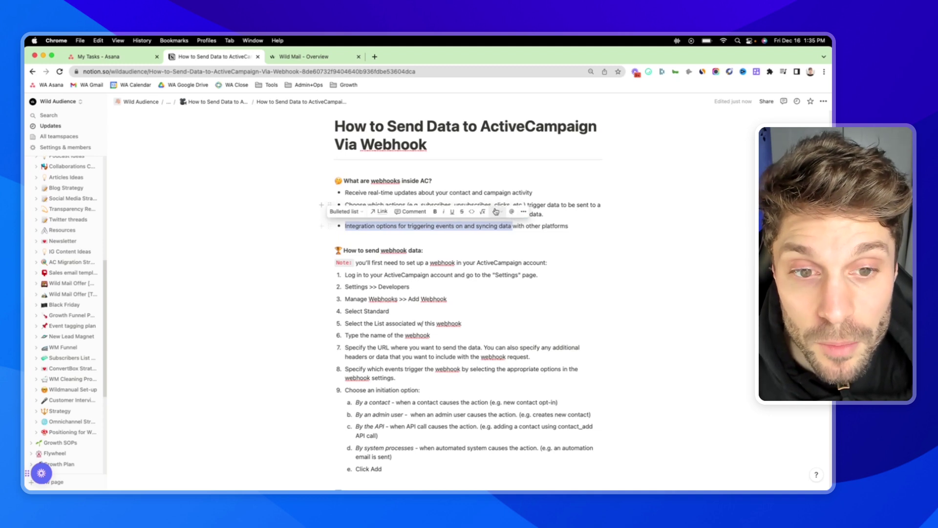
pyautogui.click(493, 182)
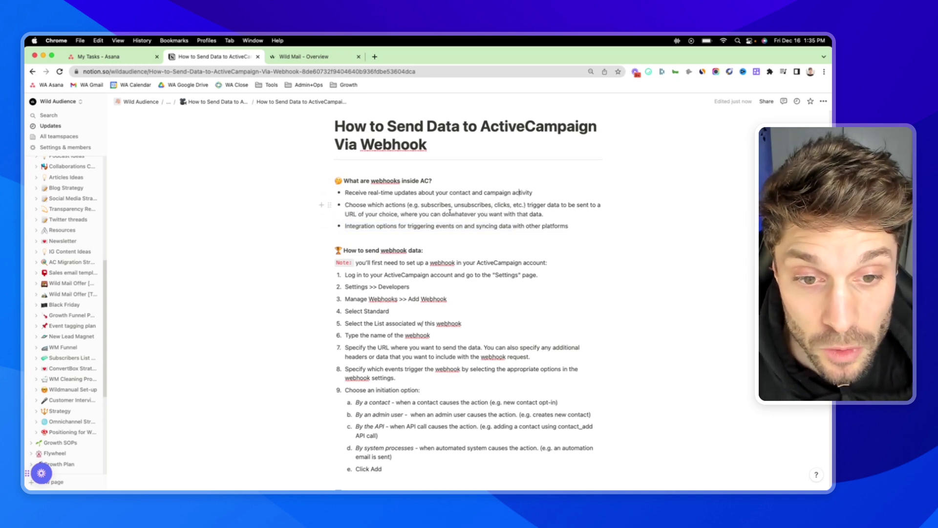
pyautogui.scroll(-2, 402, 229)
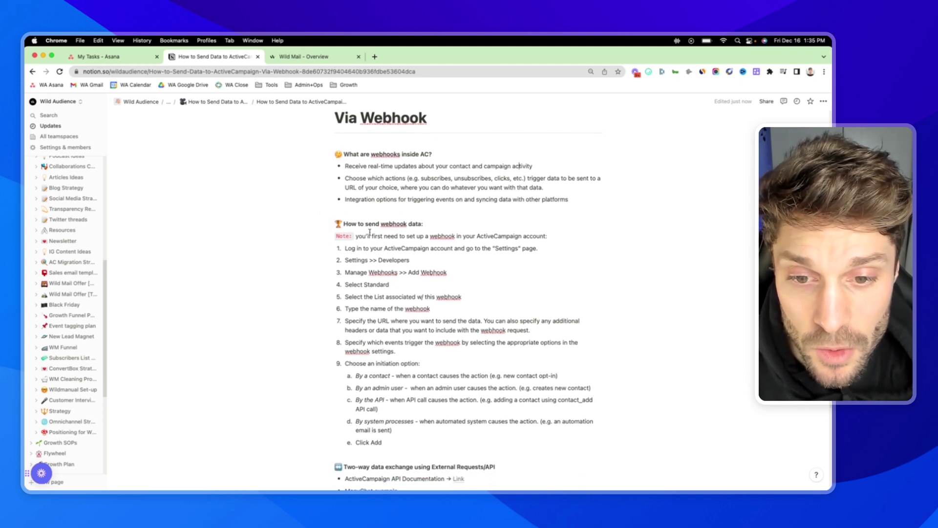
pyautogui.scroll(-1, 341, 220)
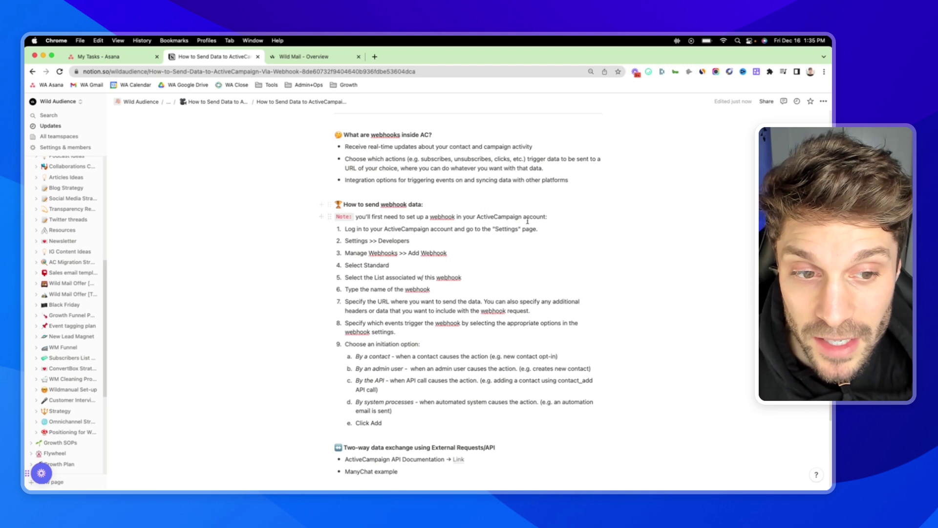
# Create a new automation from scratch, triggered when a contact subscribes to a list.
pyautogui.click(330, 57)
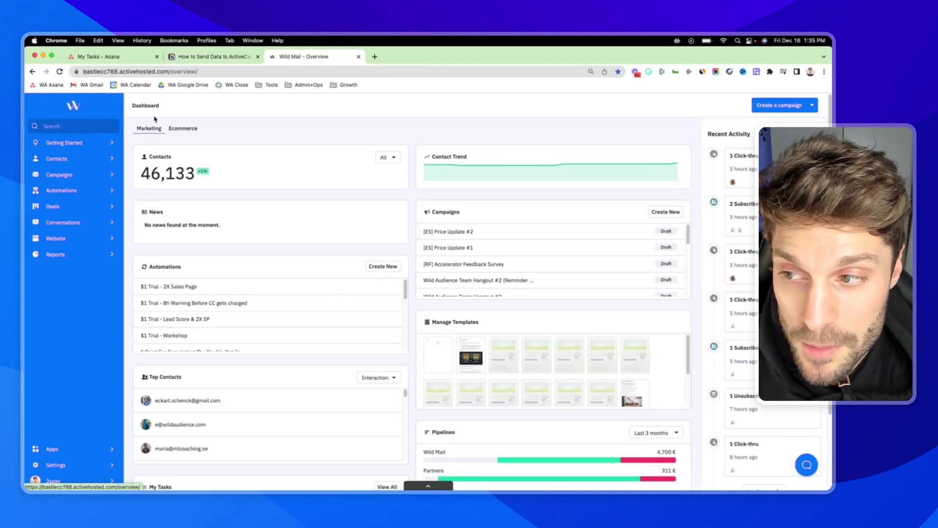
pyautogui.click(85, 191)
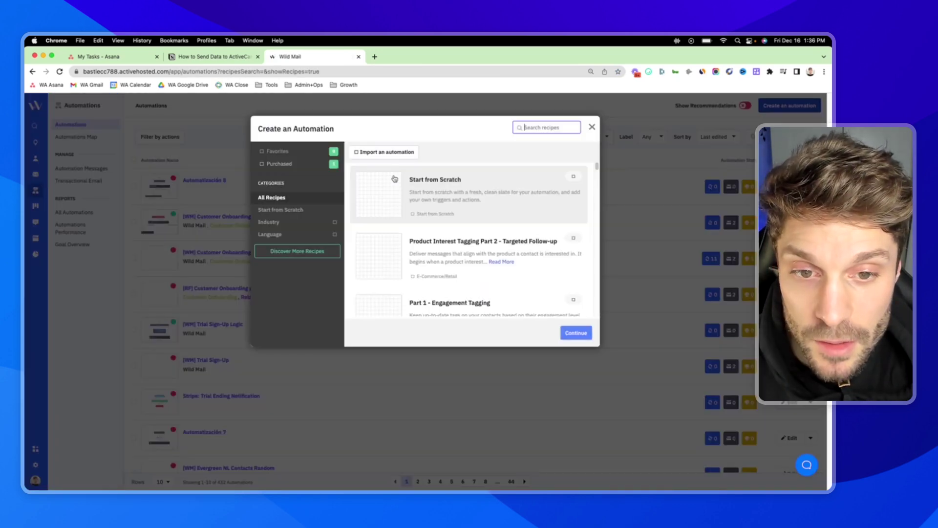
pyautogui.click(455, 192)
pyautogui.click(575, 334)
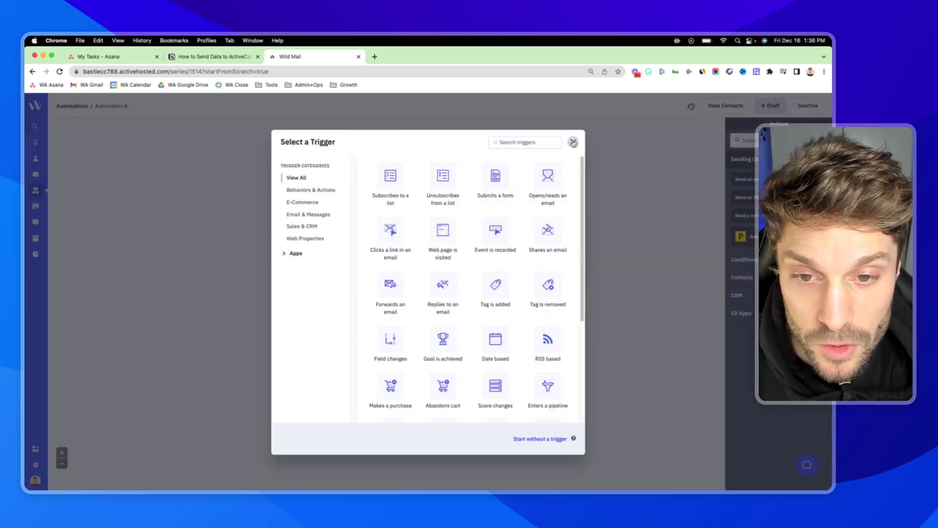
pyautogui.click(390, 184)
pyautogui.click(557, 229)
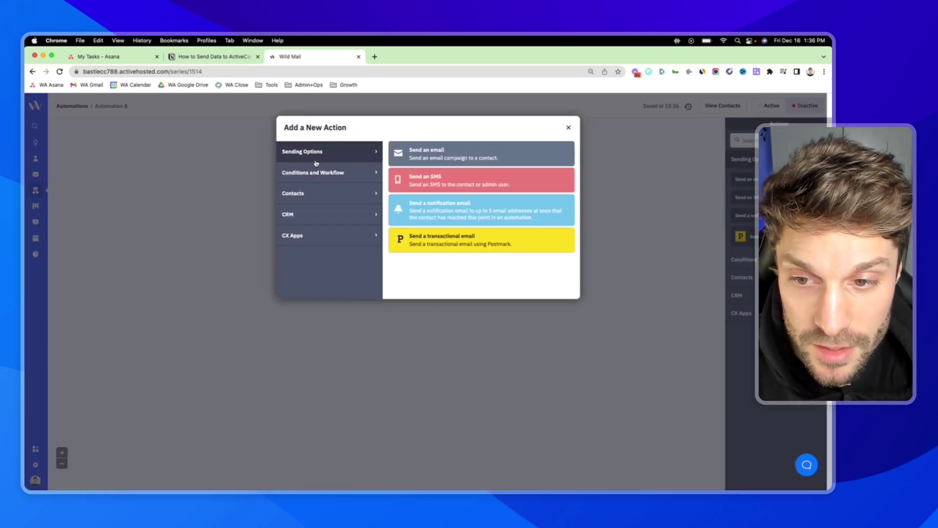
# Add a Webhook action from Conditions and Workflow and select its placeholder URL.
pyautogui.click(322, 172)
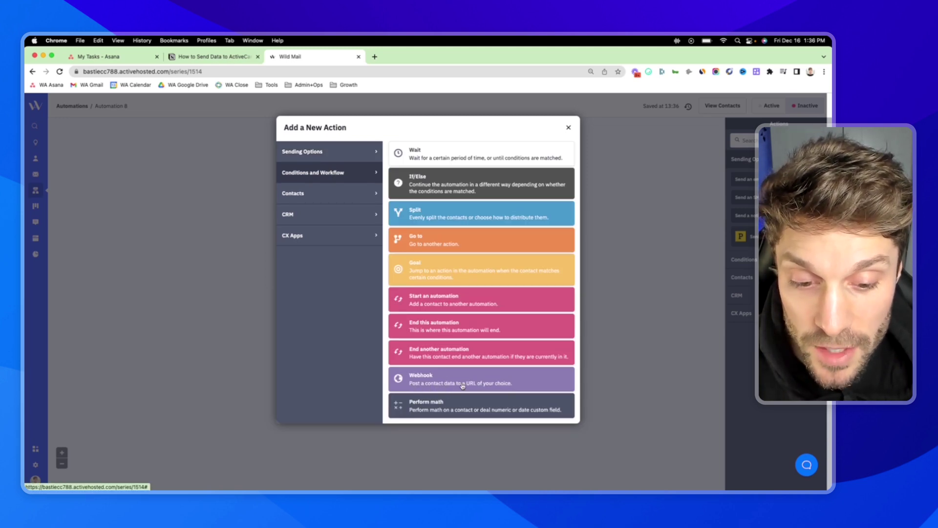
pyautogui.click(470, 383)
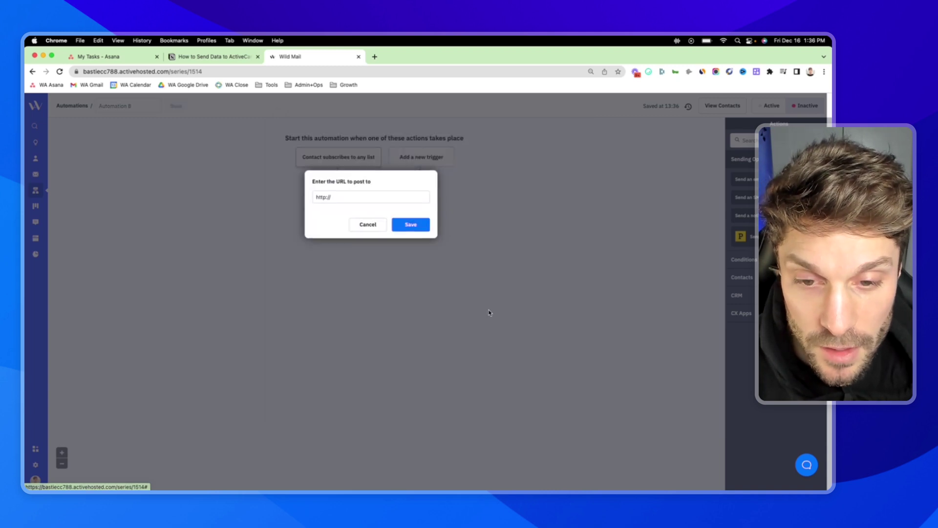
pyautogui.doubleClick(320, 197)
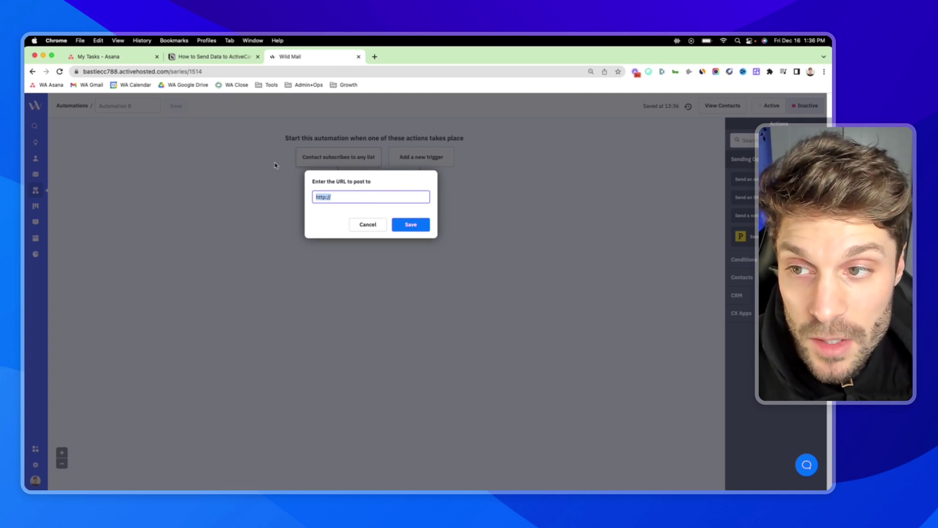
# Dismiss the URL prompt and view the Yes branch's 'Post contact info' webhook URL.
pyautogui.press('Escape')
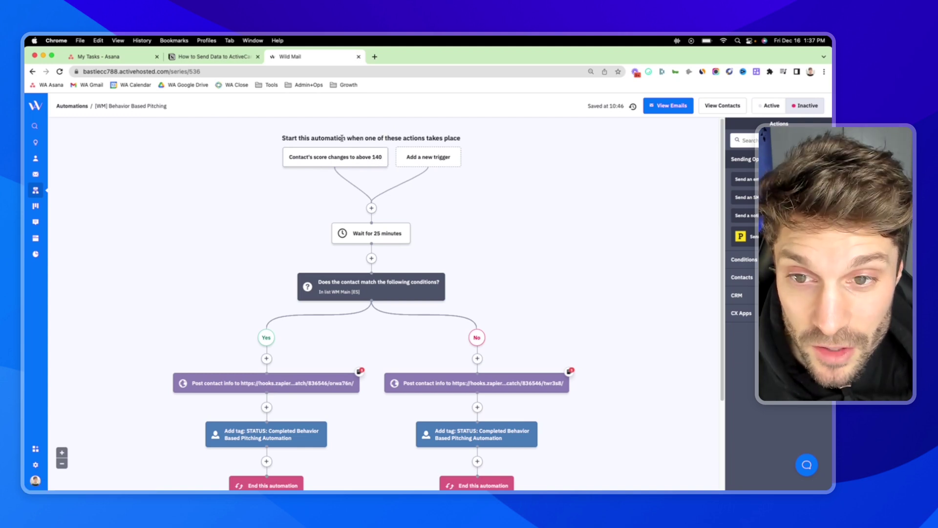
pyautogui.scroll(-1, 366, 219)
pyautogui.scroll(-3, 367, 220)
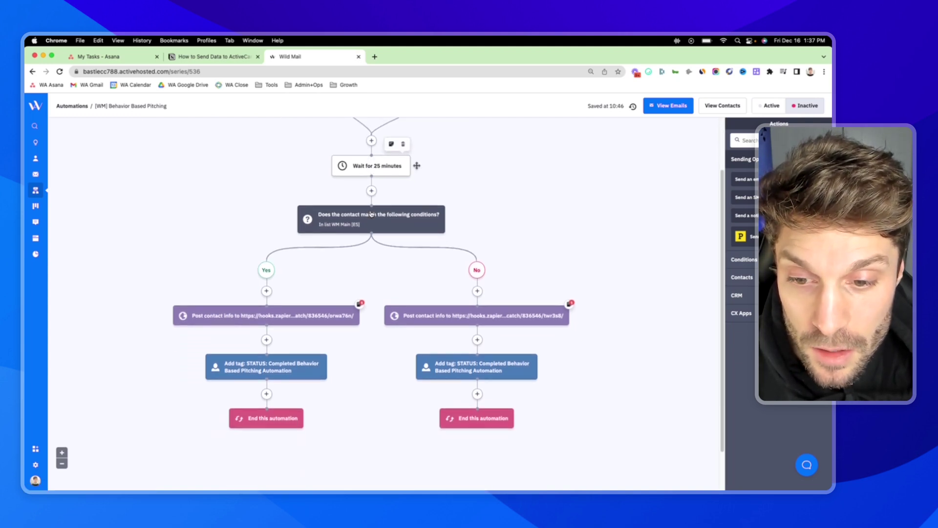
pyautogui.scroll(-2, 370, 212)
pyautogui.scroll(-1, 371, 199)
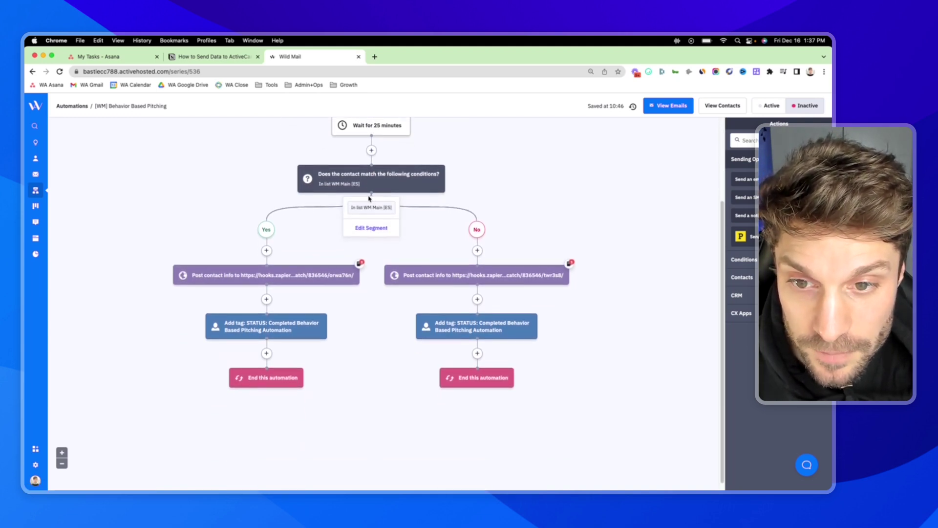
pyautogui.scroll(-1, 351, 183)
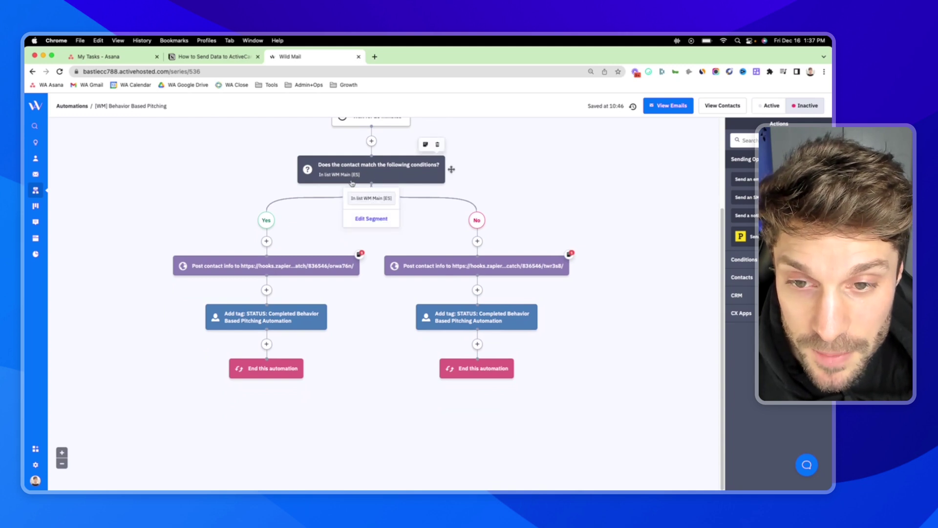
pyautogui.click(265, 267)
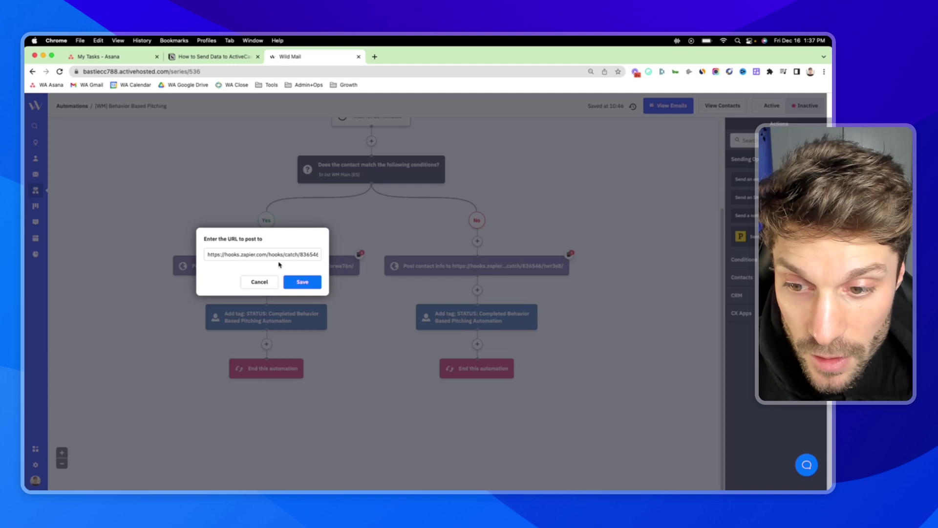
pyautogui.click(269, 253)
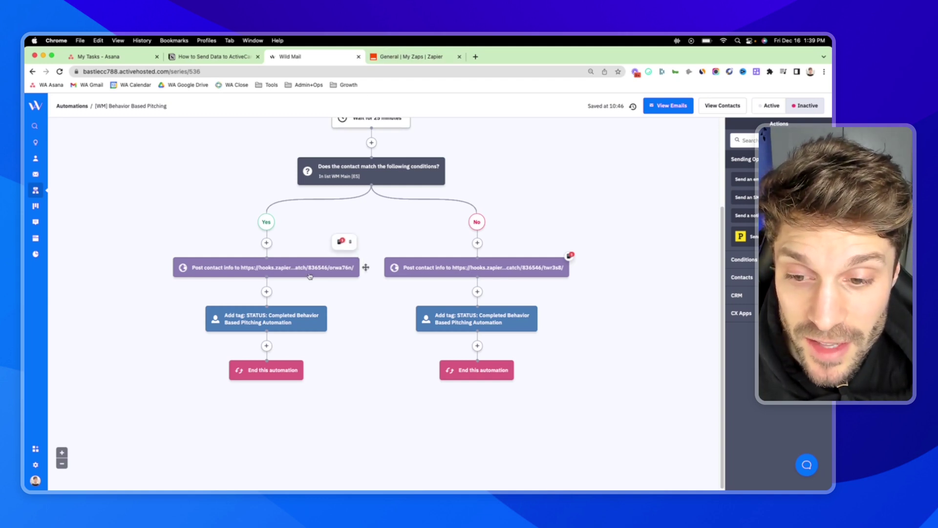
# Create a new Zap with a Catch Hook webhook trigger, advancing to the trigger test.
pyautogui.click(414, 56)
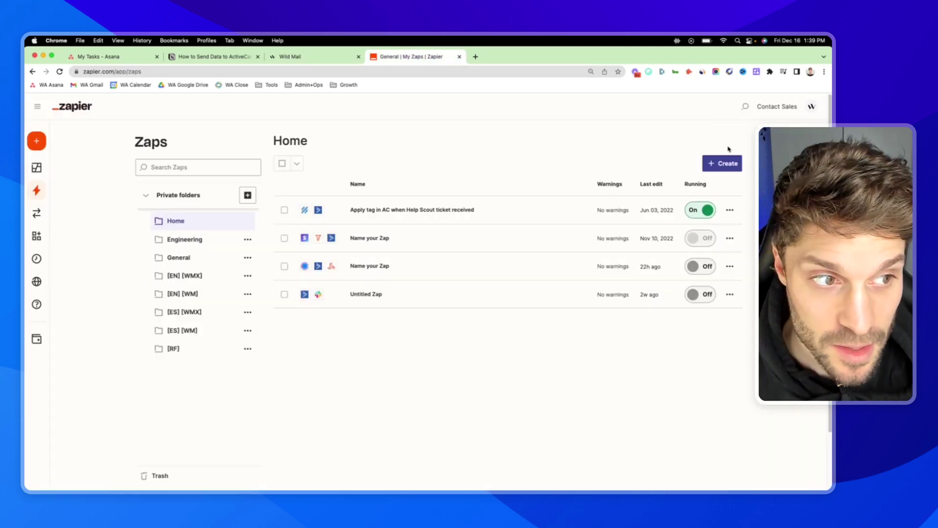
pyautogui.click(722, 163)
pyautogui.click(681, 188)
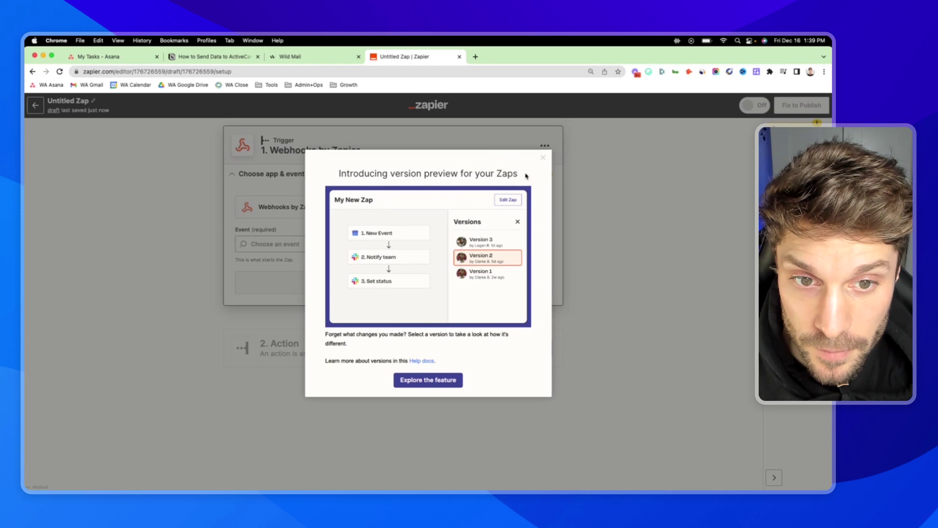
pyautogui.click(543, 158)
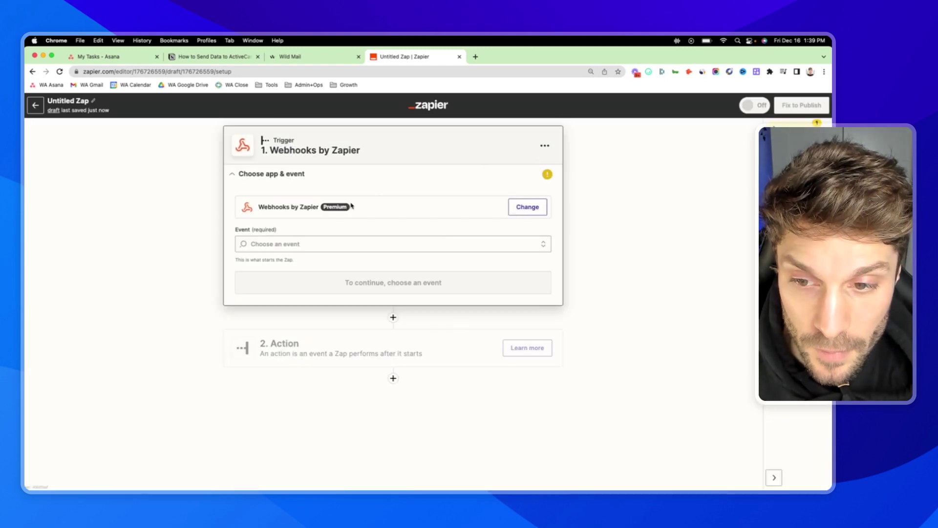
pyautogui.click(381, 244)
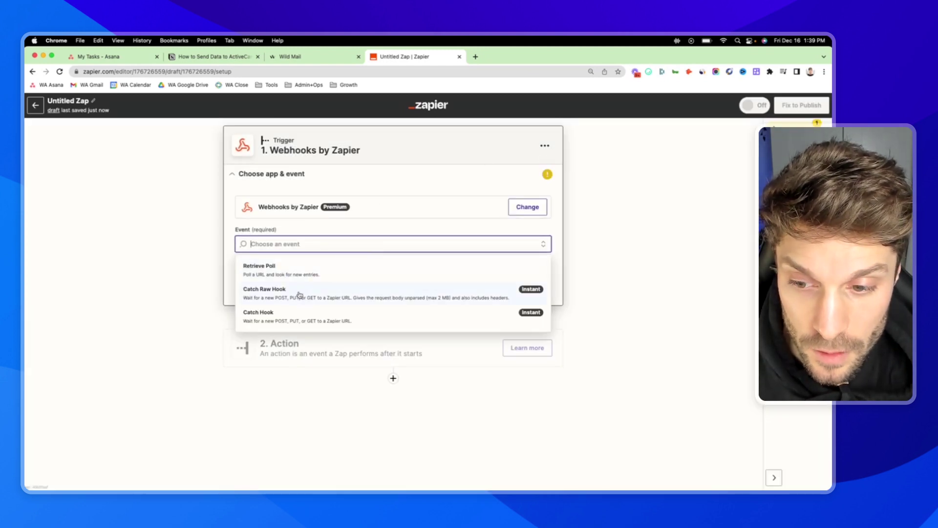
pyautogui.click(276, 316)
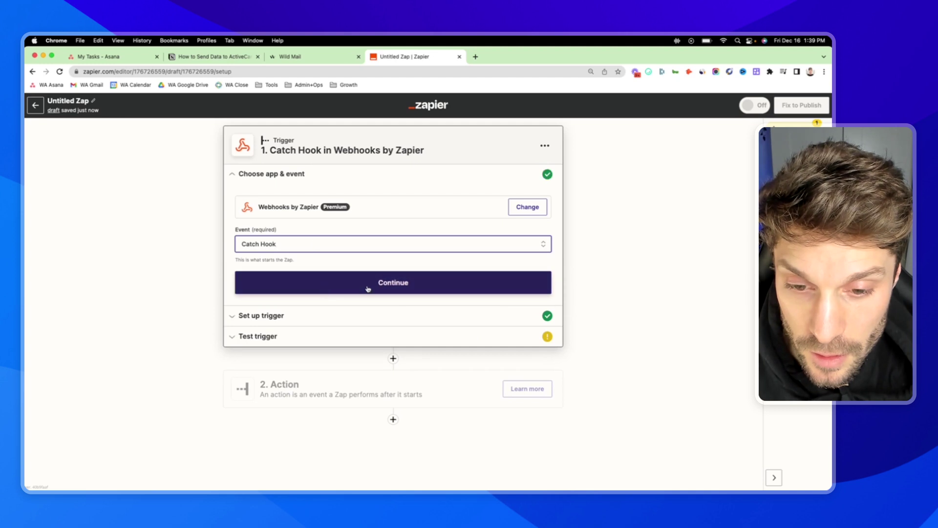
pyautogui.click(368, 287)
pyautogui.click(327, 277)
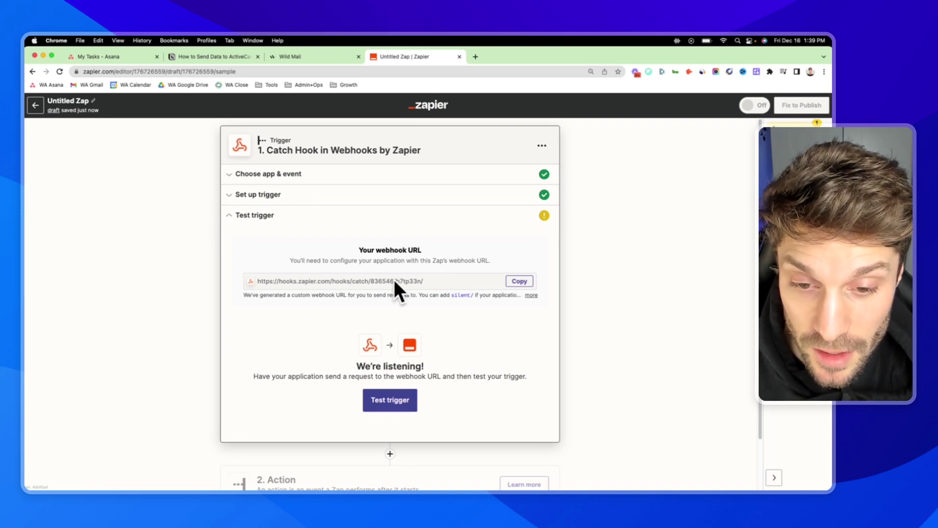
pyautogui.hotkey('ctrl', 'shift', 'Tab')
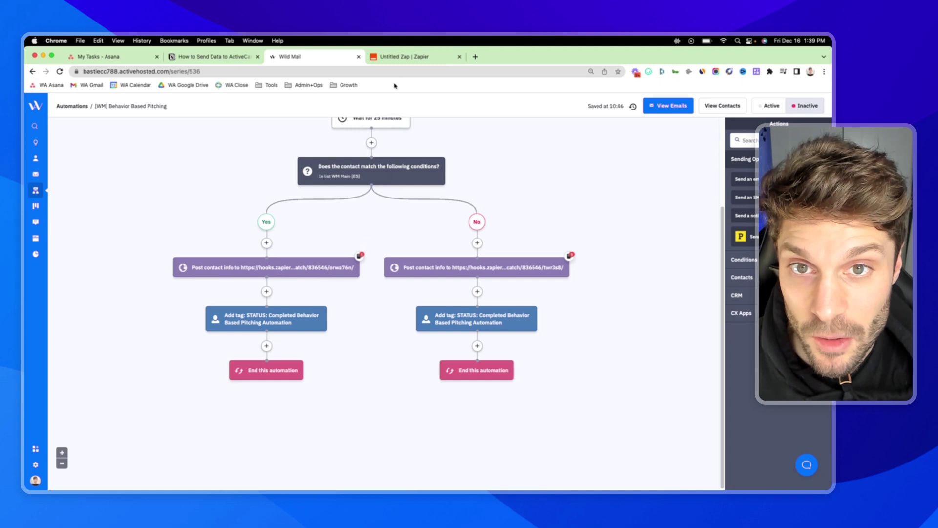
# Copy the new Zap's Catch Hook webhook URL from Zapier.
pyautogui.click(404, 56)
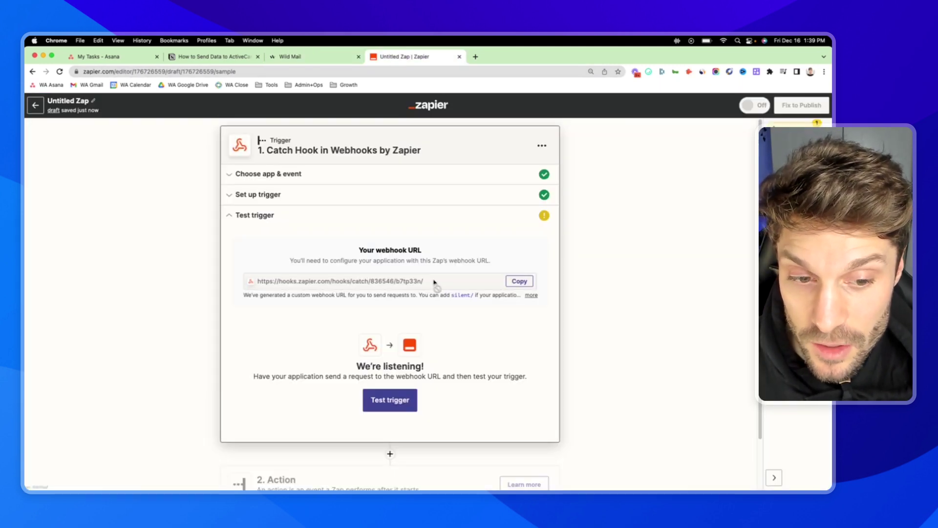
pyautogui.click(519, 281)
pyautogui.click(315, 57)
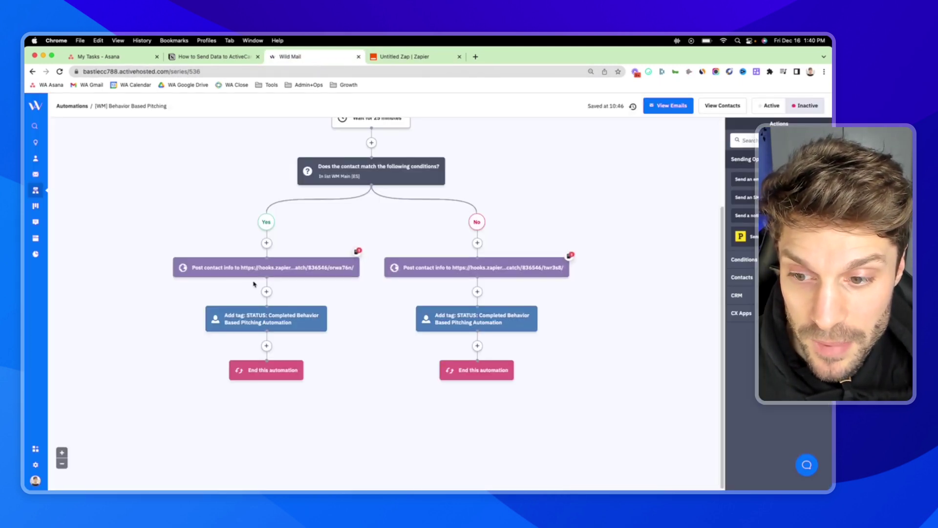
# Open and close the left 'Post contact info' step, comparing it with the Zapier draft.
pyautogui.click(265, 267)
pyautogui.click(349, 229)
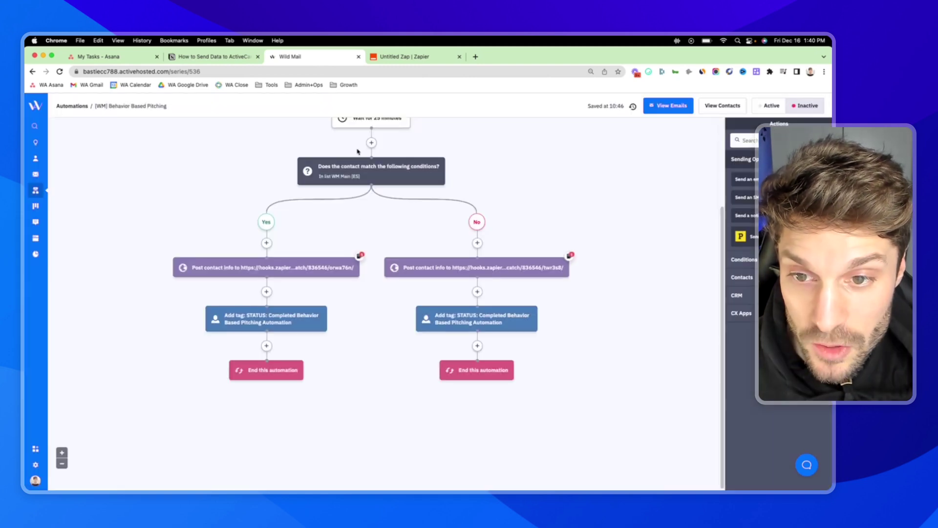
pyautogui.scroll(4, 351, 192)
pyautogui.scroll(-4, 351, 193)
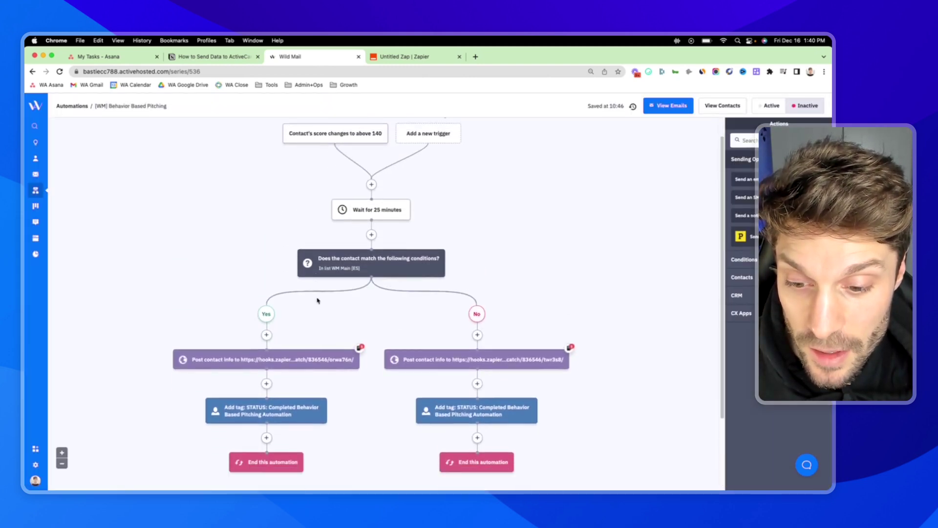
pyautogui.scroll(-4, 350, 192)
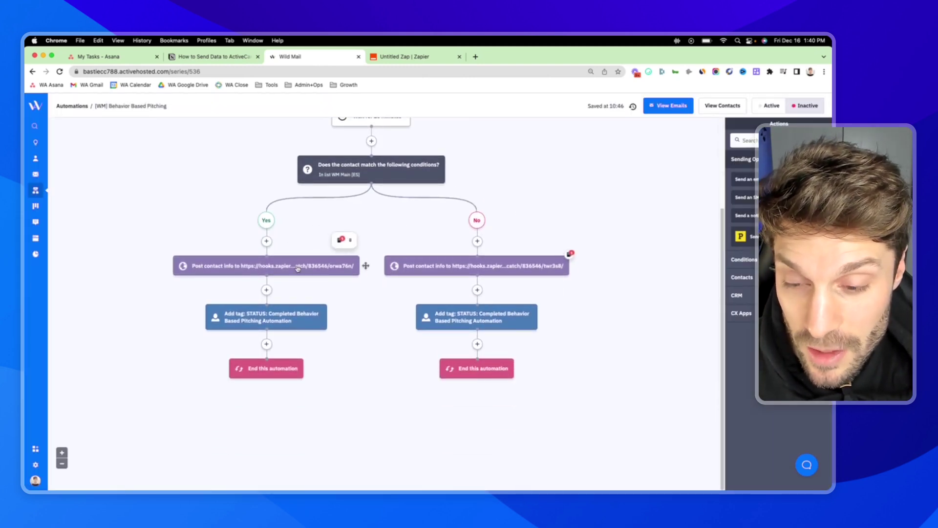
pyautogui.moveTo(266, 360)
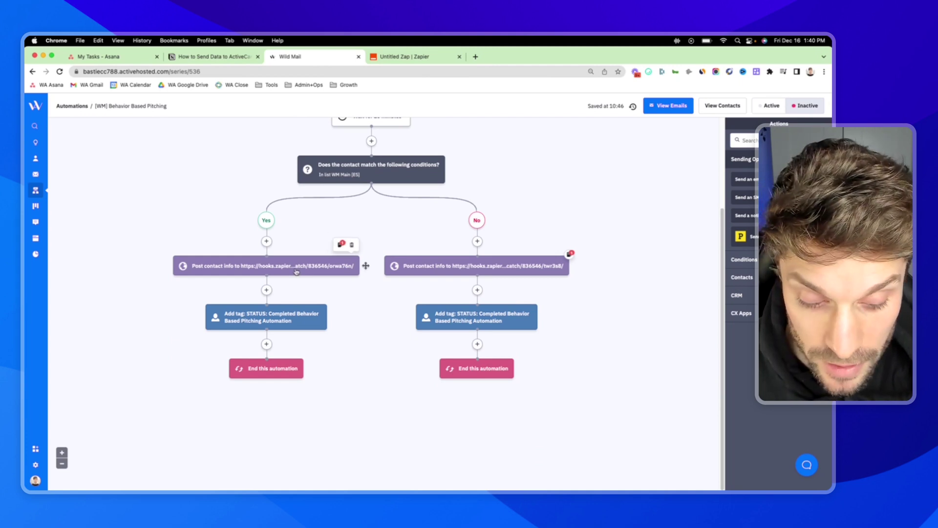
pyautogui.click(404, 56)
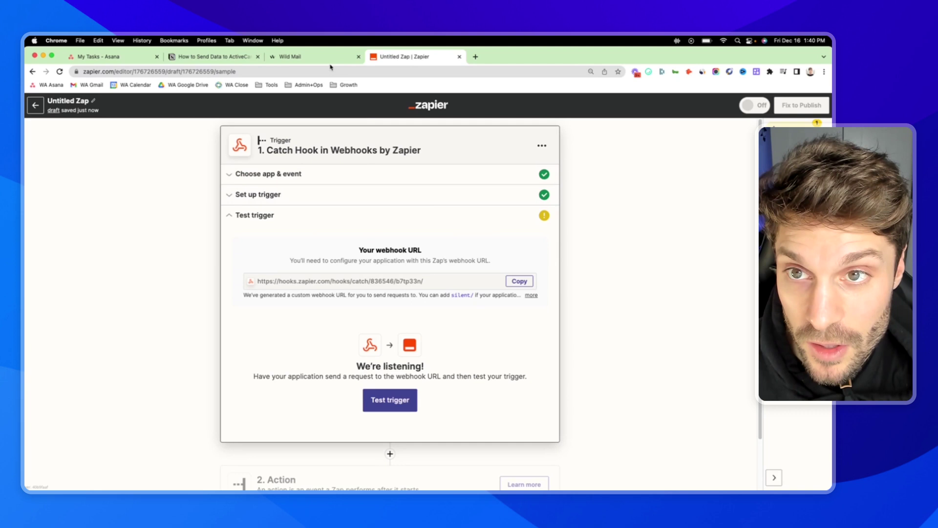
pyautogui.click(293, 57)
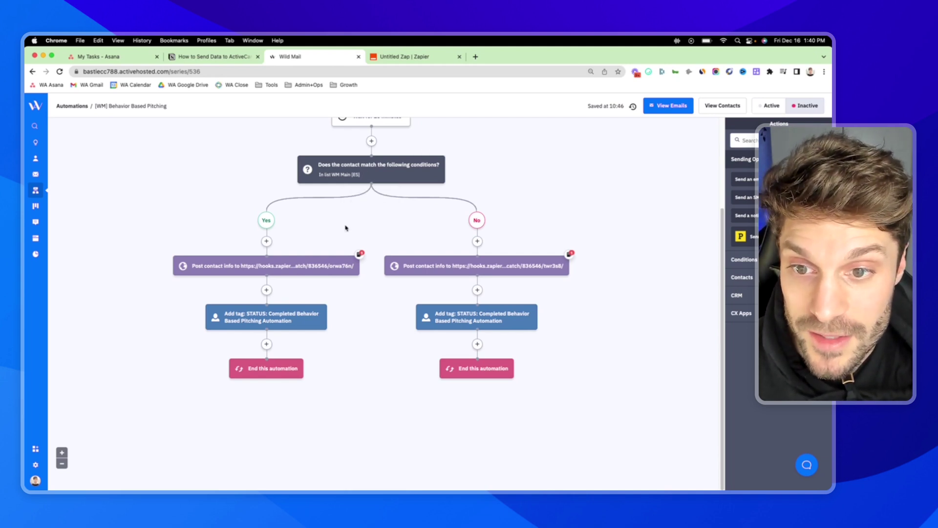
pyautogui.scroll(1, 345, 229)
pyautogui.scroll(2, 346, 229)
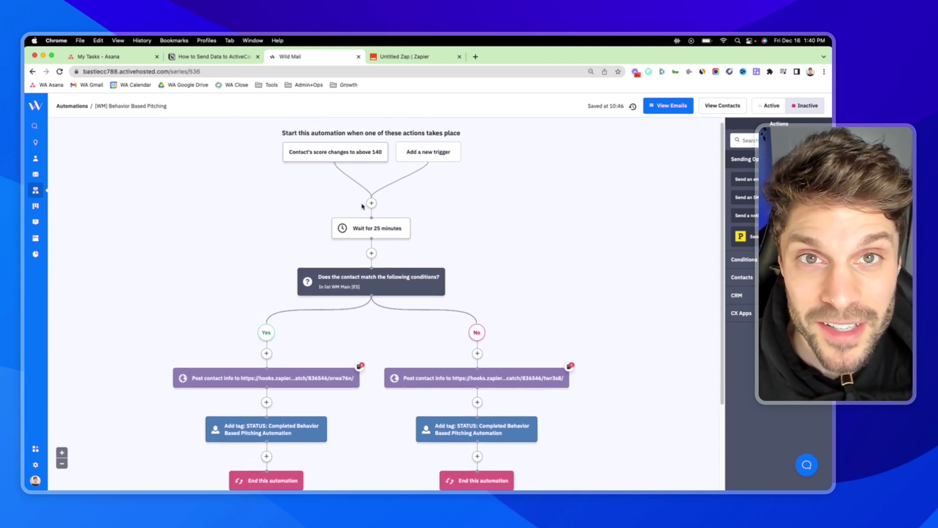
pyautogui.scroll(1, 362, 206)
pyautogui.moveTo(372, 228)
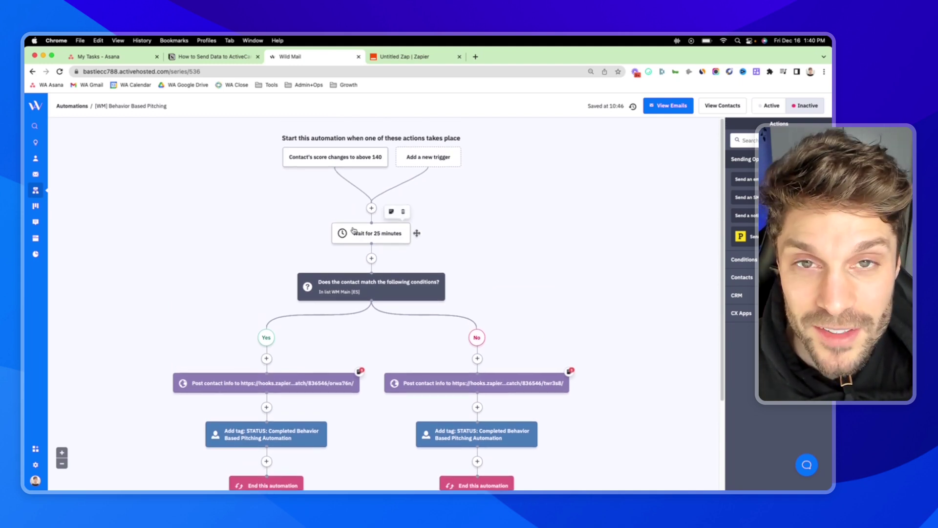
pyautogui.scroll(-2, 355, 228)
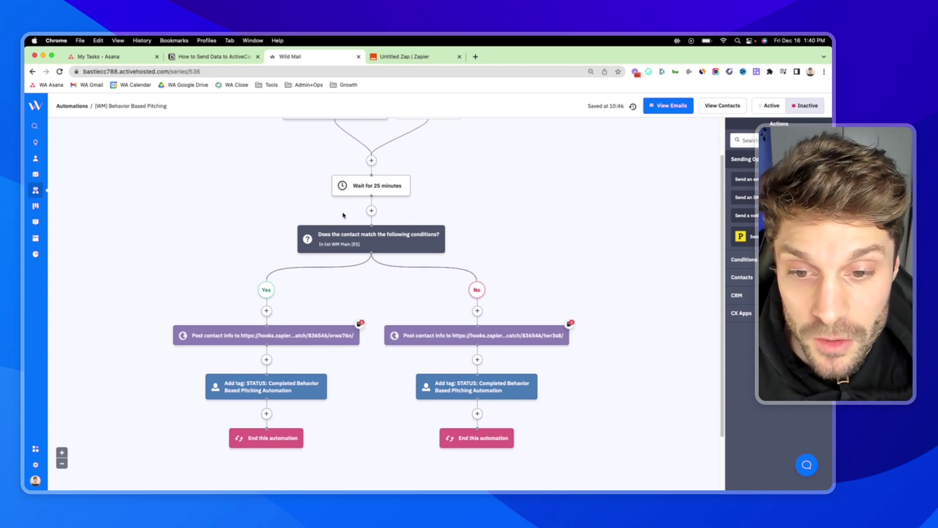
pyautogui.scroll(-2, 344, 214)
pyautogui.scroll(-2, 315, 279)
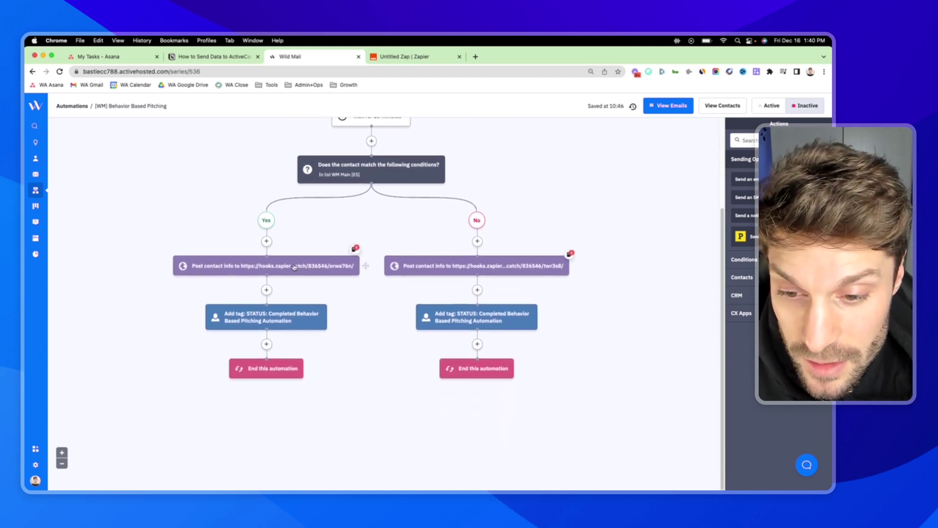
pyautogui.scroll(3, 295, 267)
pyautogui.scroll(1, 340, 328)
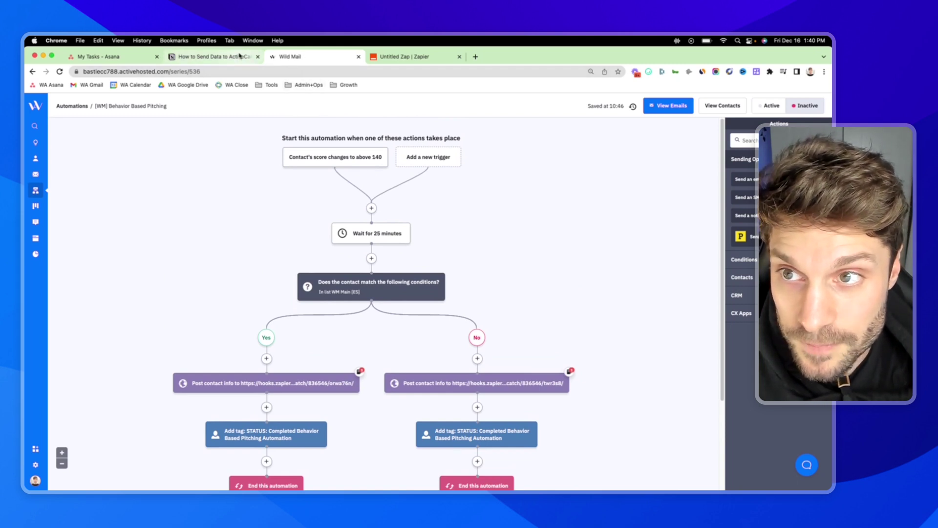
pyautogui.click(212, 57)
pyautogui.scroll(-1, 385, 225)
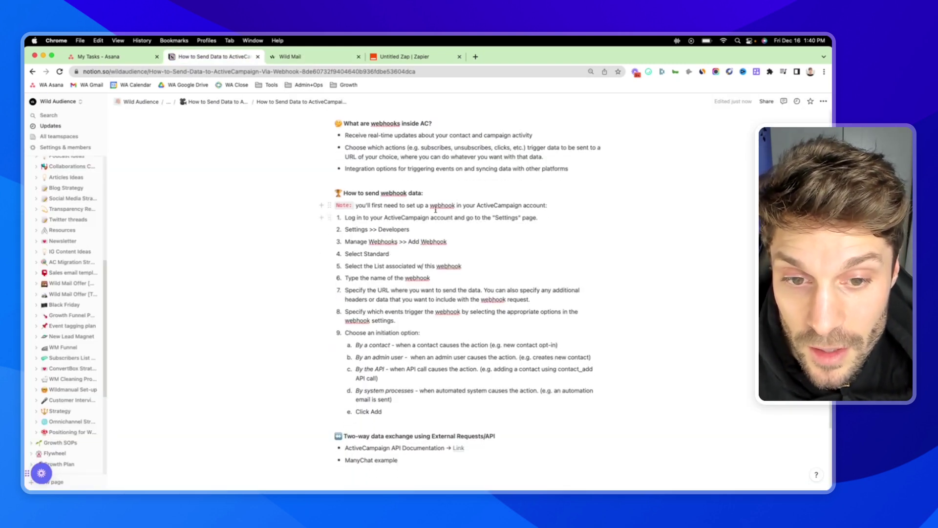
pyautogui.moveTo(405, 206); pyautogui.dragTo(542, 205)
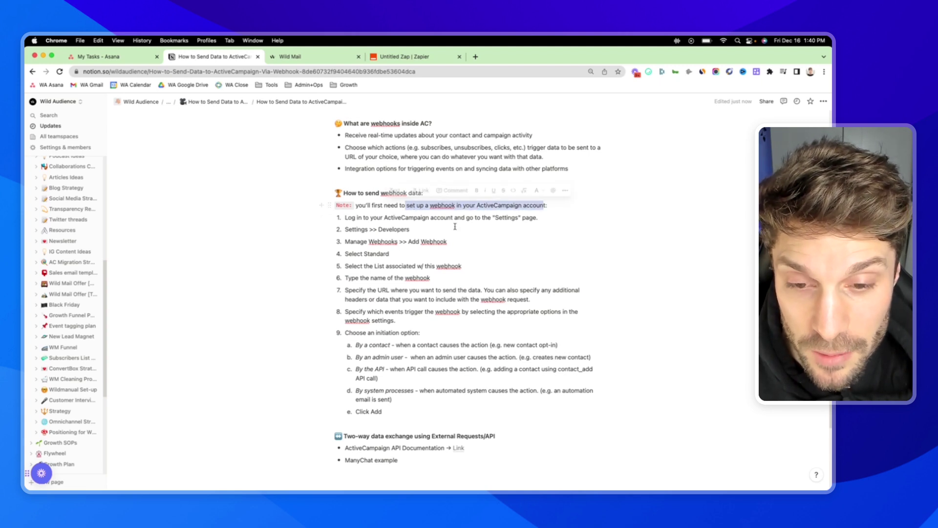
pyautogui.click(440, 235)
pyautogui.click(315, 57)
pyautogui.scroll(-4, 316, 293)
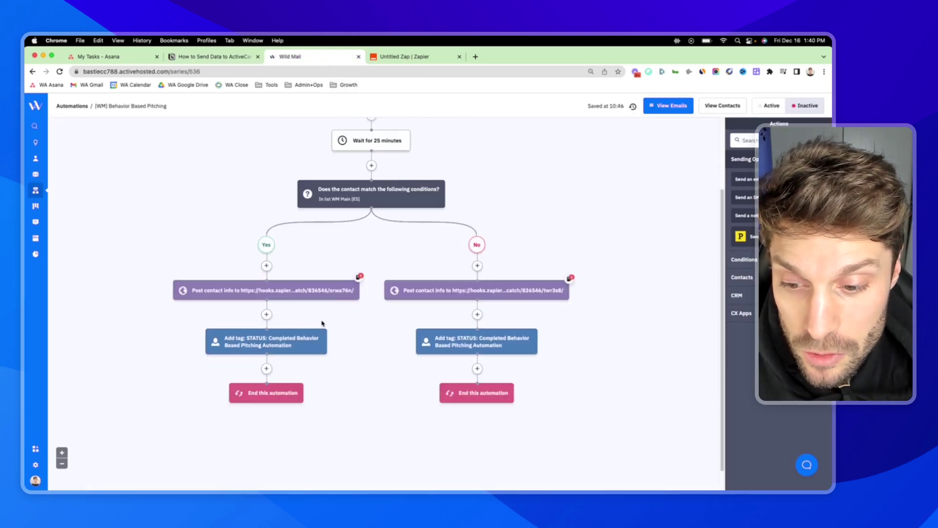
pyautogui.scroll(-1, 315, 294)
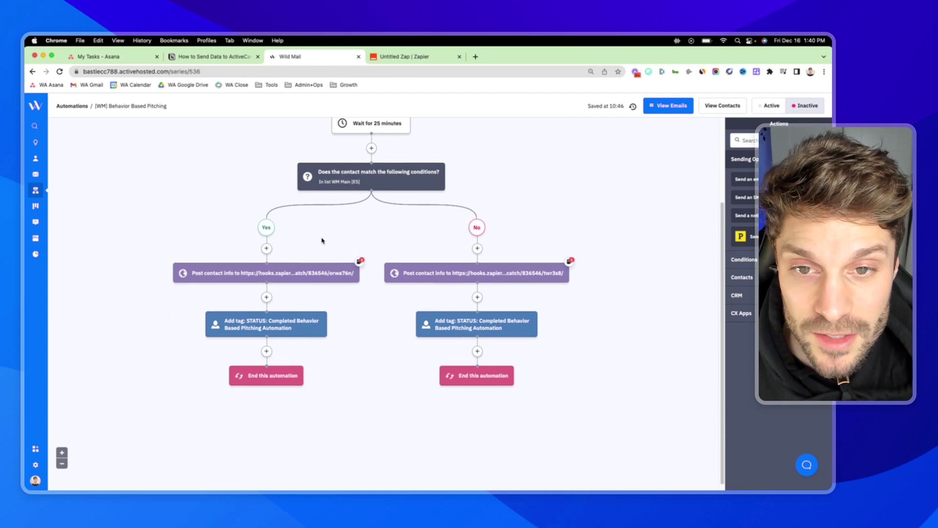
pyautogui.scroll(4, 341, 230)
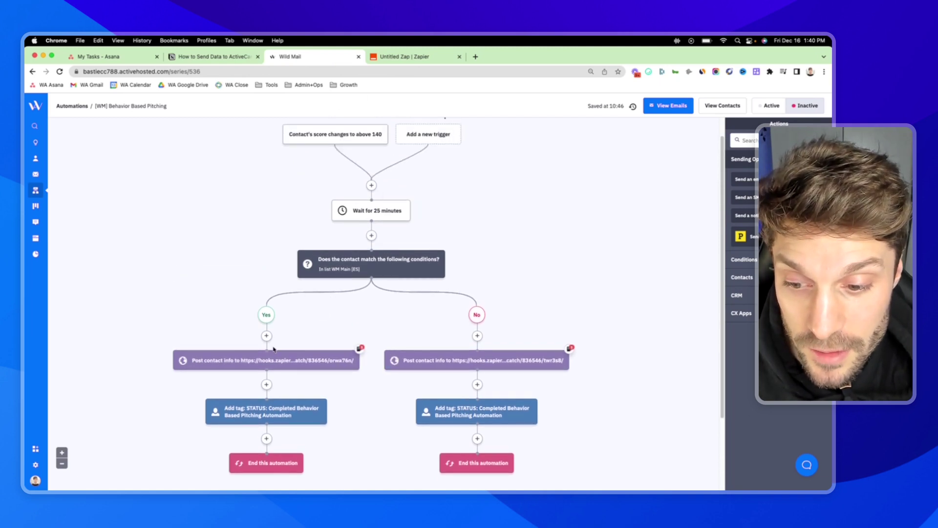
pyautogui.scroll(-3, 273, 348)
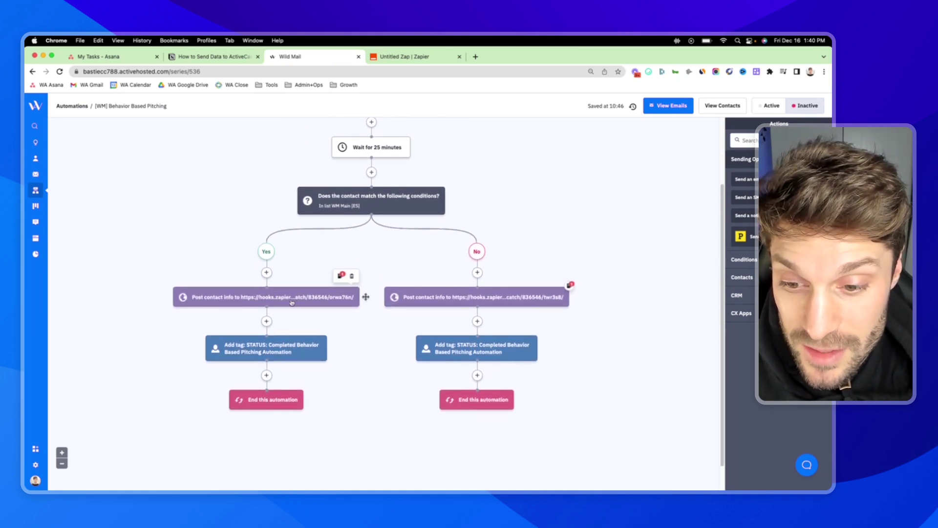
pyautogui.scroll(3, 307, 303)
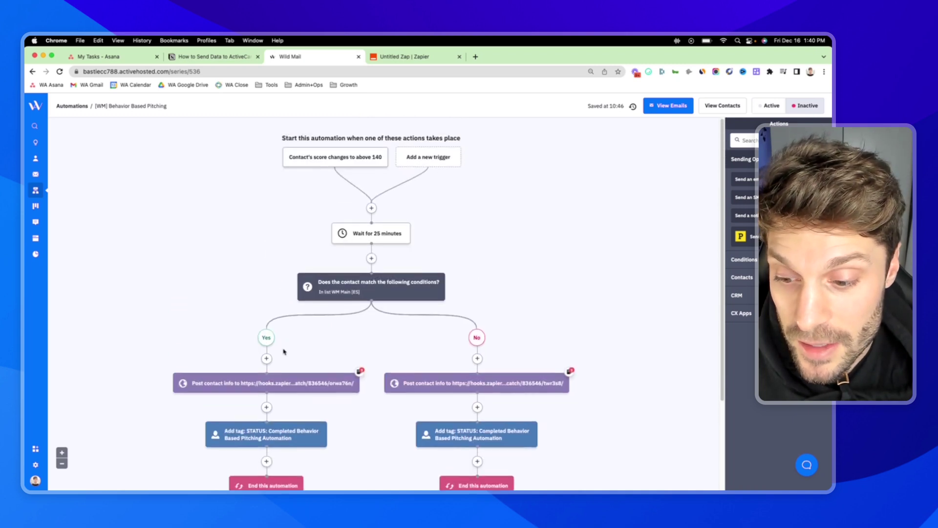
pyautogui.moveTo(266, 382)
pyautogui.scroll(1, 284, 329)
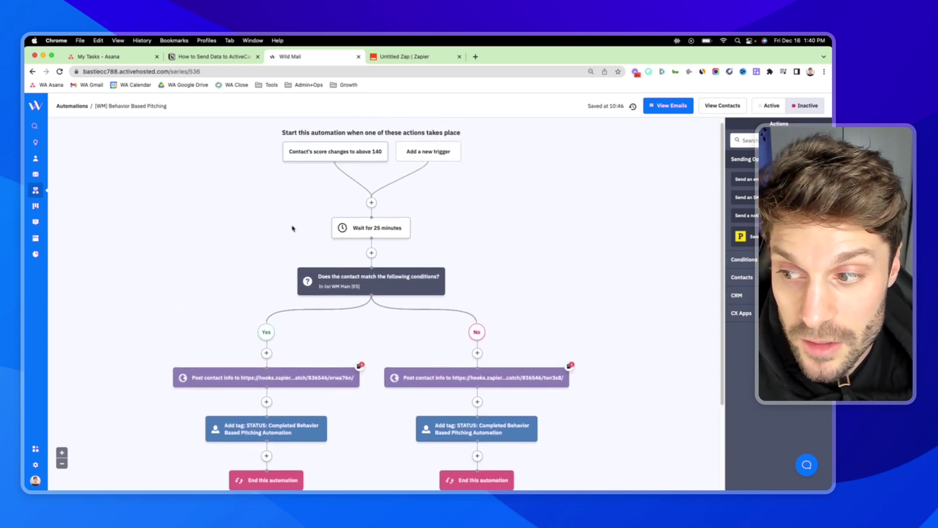
pyautogui.click(213, 57)
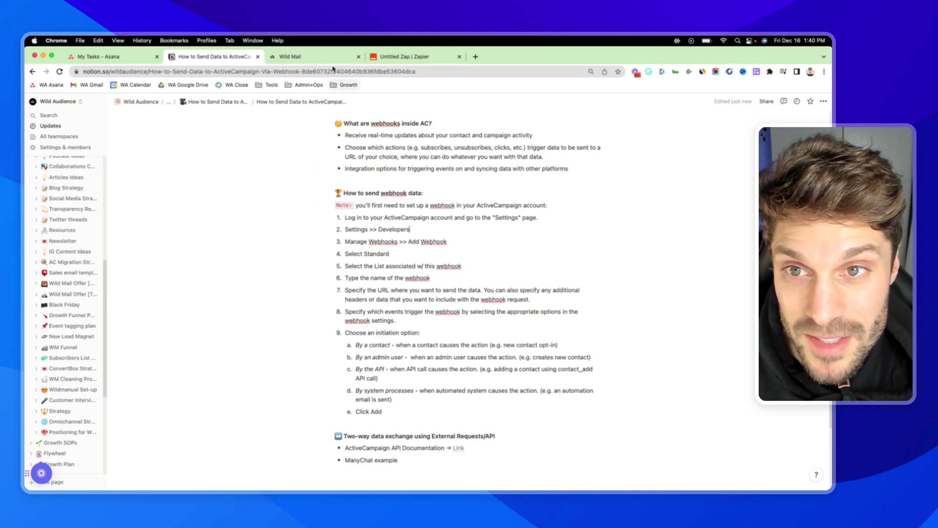
pyautogui.click(335, 57)
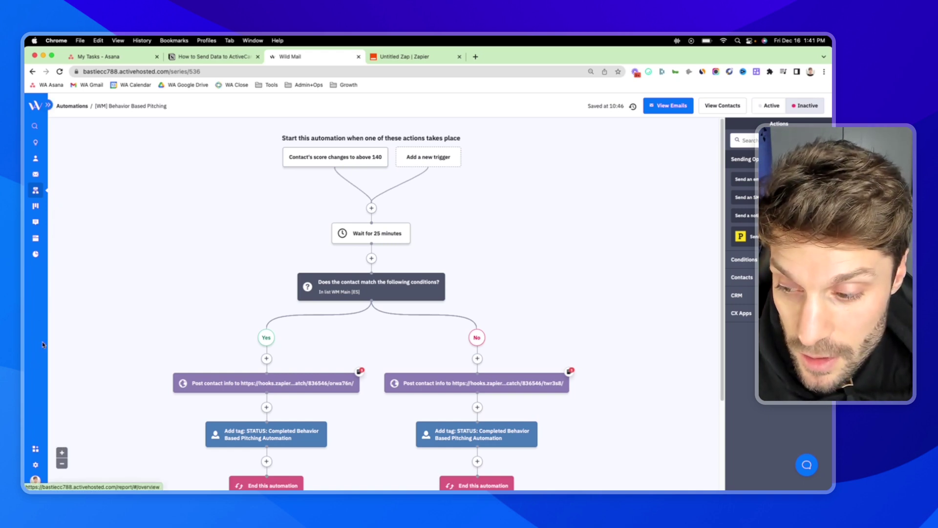
# Go to Settings > Developer and open Manage Webhooks to see the five existing webhooks.
pyautogui.click(36, 464)
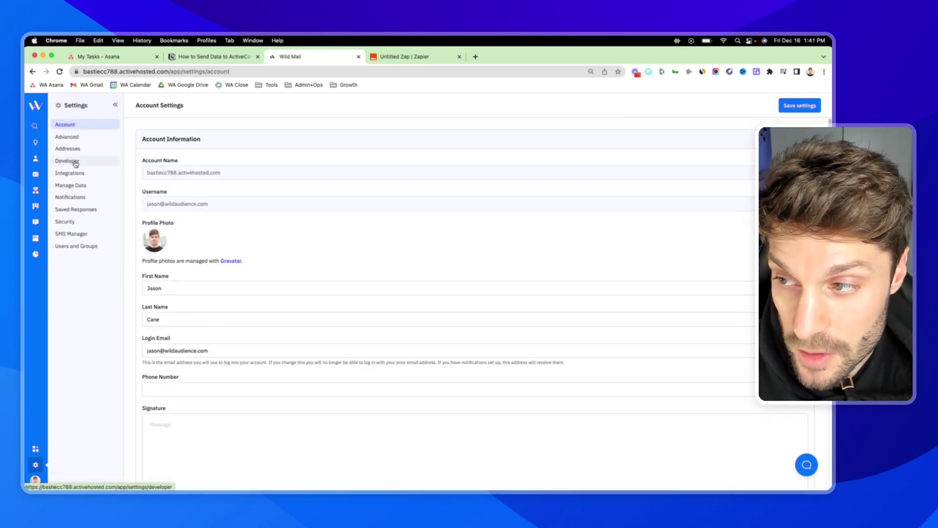
pyautogui.click(67, 160)
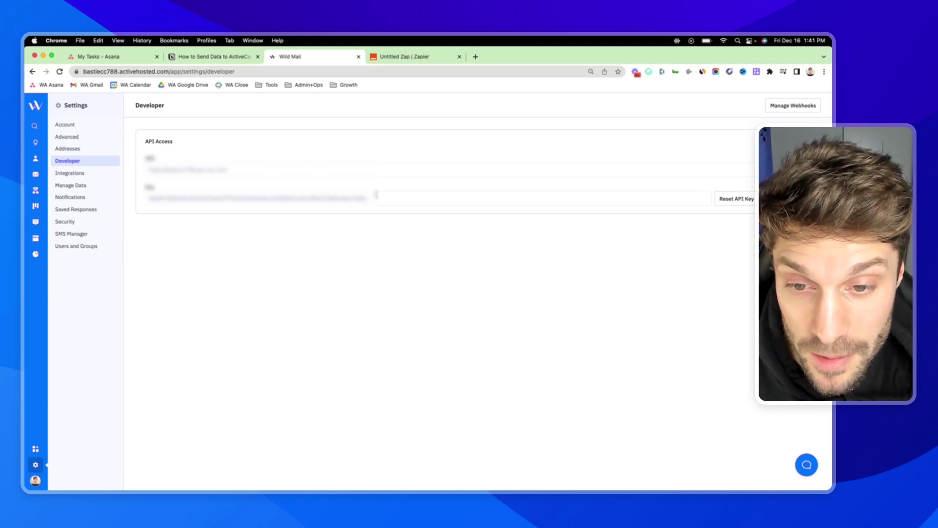
pyautogui.click(792, 108)
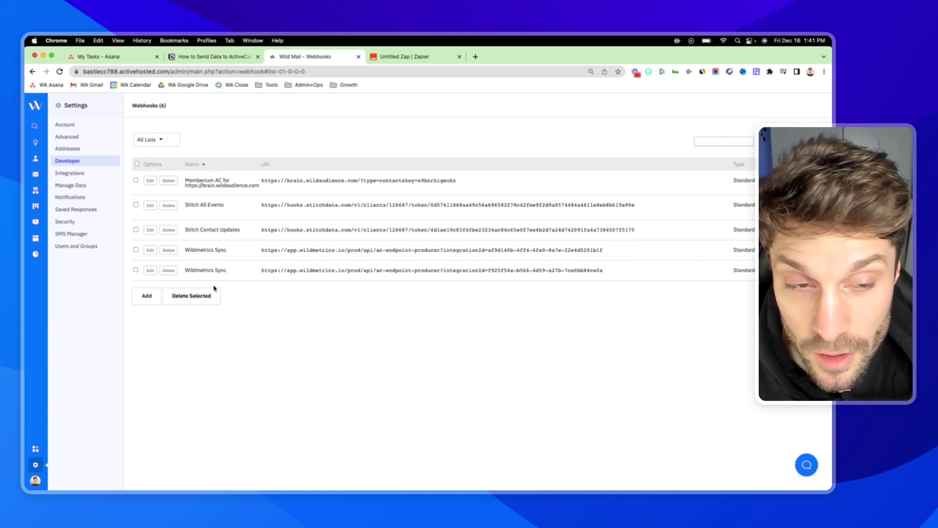
# Start a new webhook, then review Notion guide steps 1–3 on Developers and Webhooks.
pyautogui.click(146, 296)
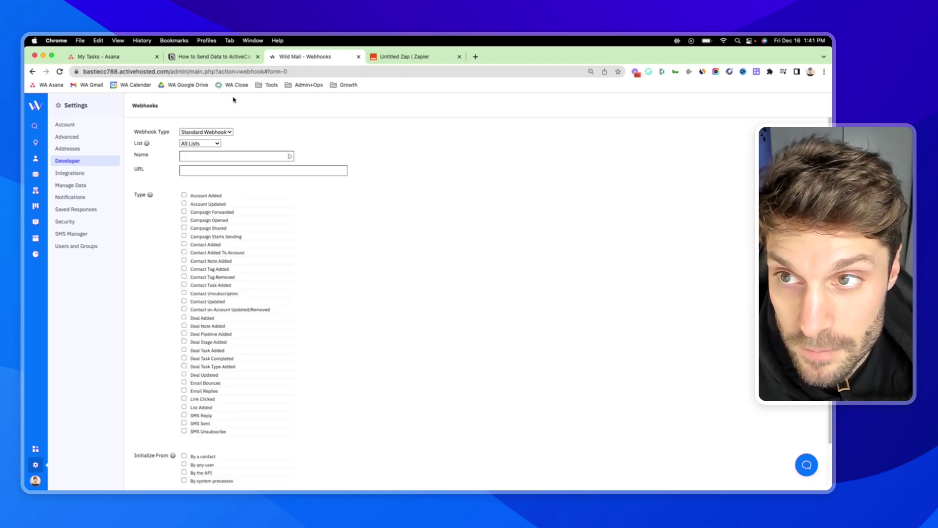
pyautogui.click(213, 56)
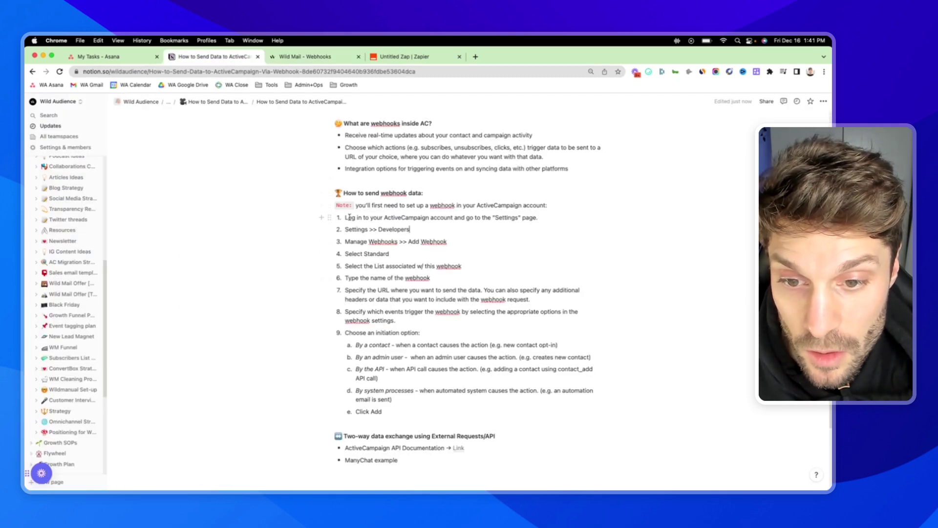
pyautogui.moveTo(345, 218); pyautogui.dragTo(518, 218)
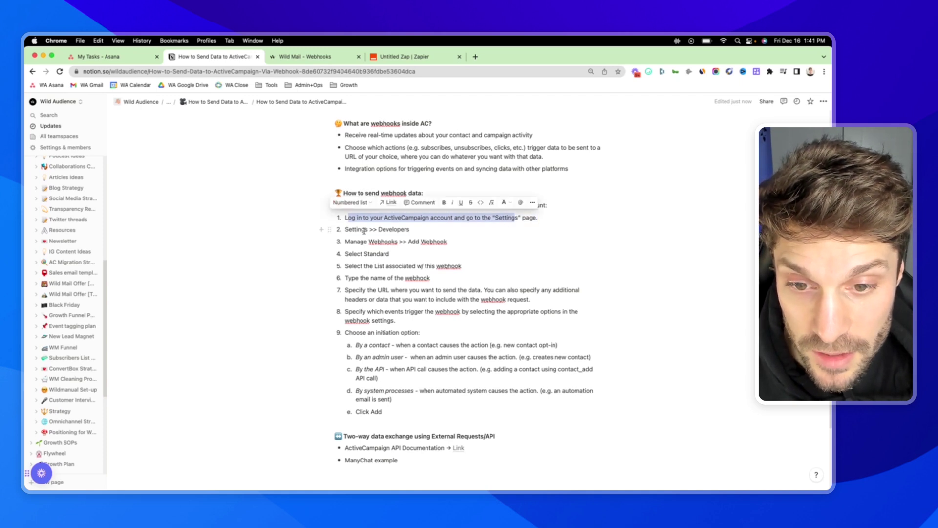
pyautogui.doubleClick(394, 230)
pyautogui.click(395, 229)
pyautogui.doubleClick(383, 242)
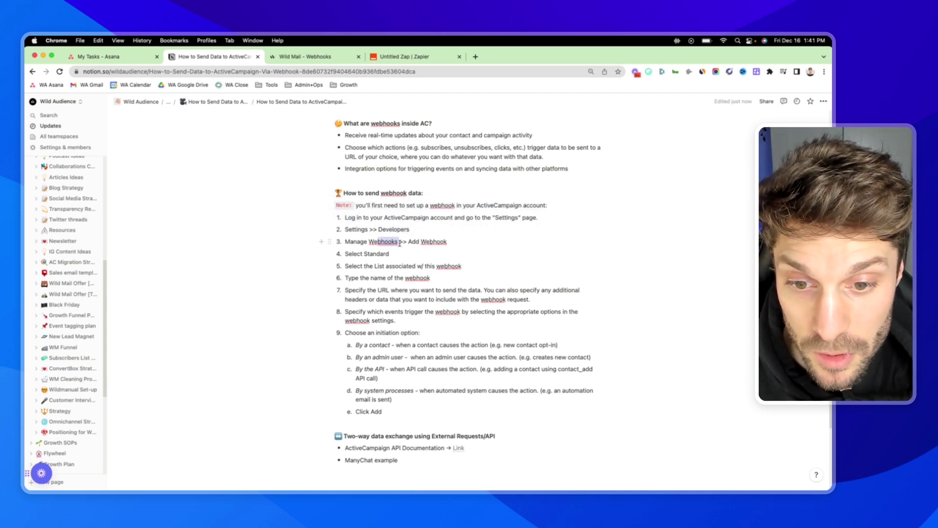
pyautogui.moveTo(400, 243); pyautogui.dragTo(445, 243)
pyautogui.click(357, 255)
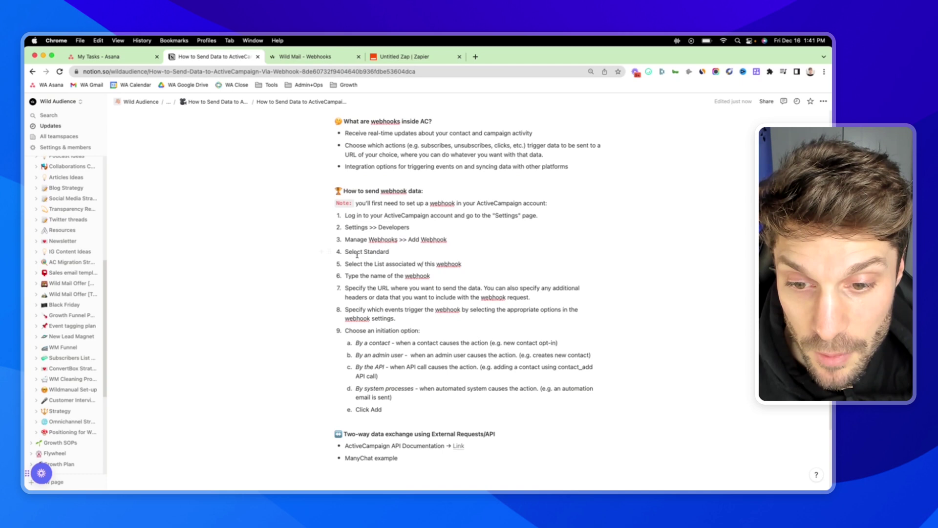
pyautogui.scroll(-1, 357, 255)
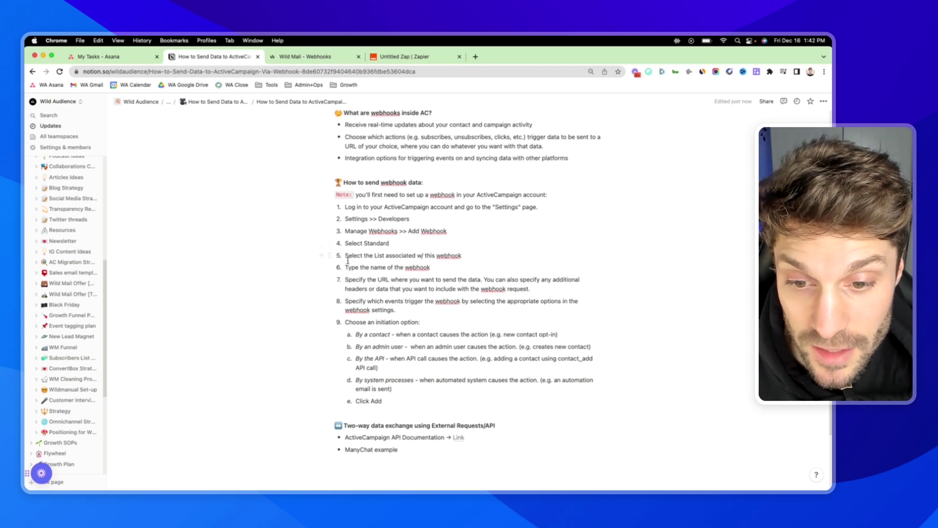
pyautogui.scroll(-1, 359, 253)
pyautogui.moveTo(345, 250); pyautogui.dragTo(450, 249)
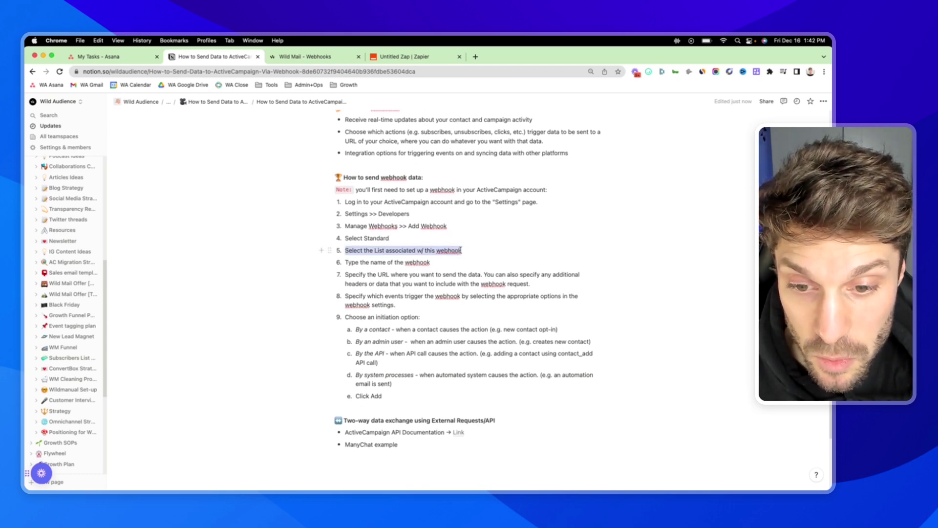
# Keep the Standard Webhook type and select the WM Main [EN] list.
pyautogui.click(306, 56)
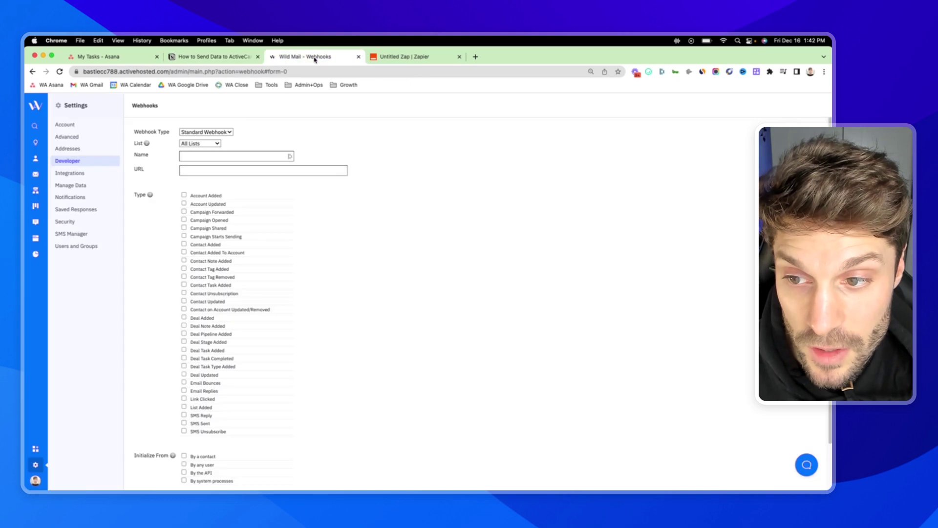
pyautogui.click(224, 131)
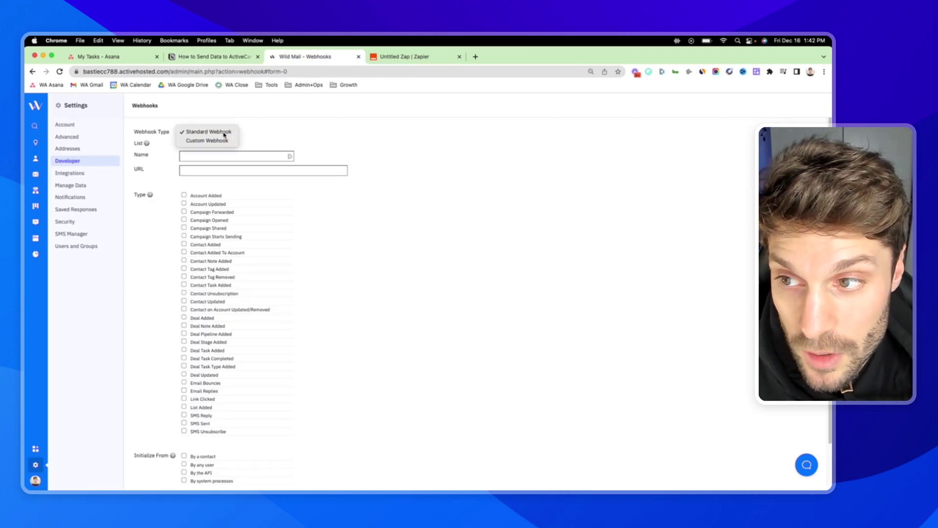
pyautogui.click(223, 132)
pyautogui.moveTo(146, 143)
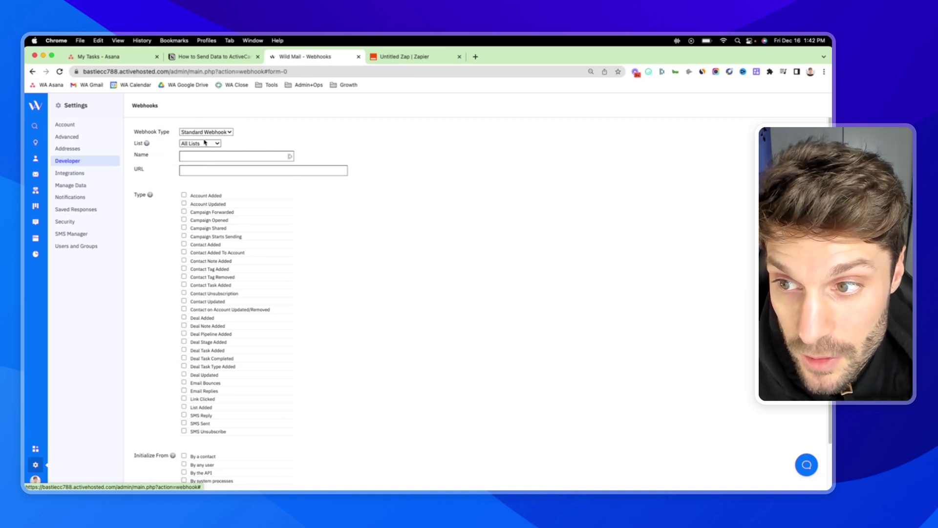
pyautogui.click(199, 143)
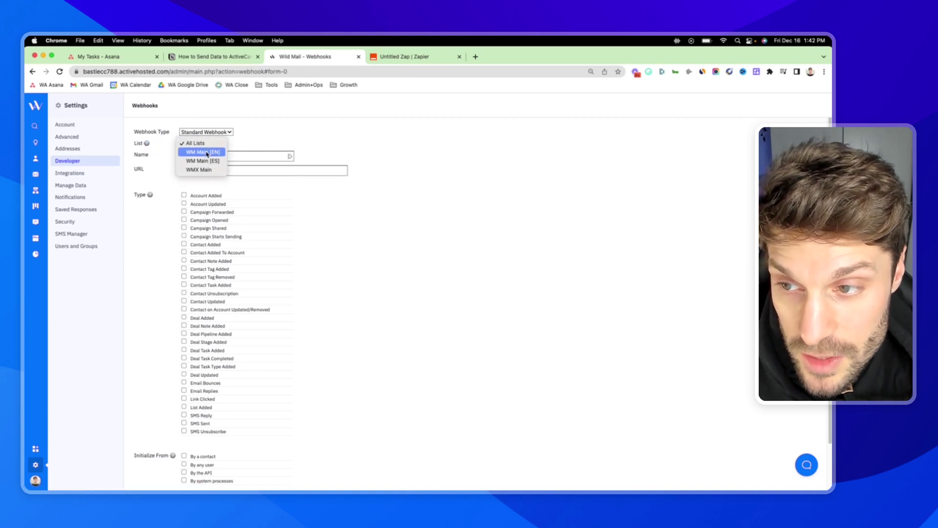
pyautogui.click(206, 152)
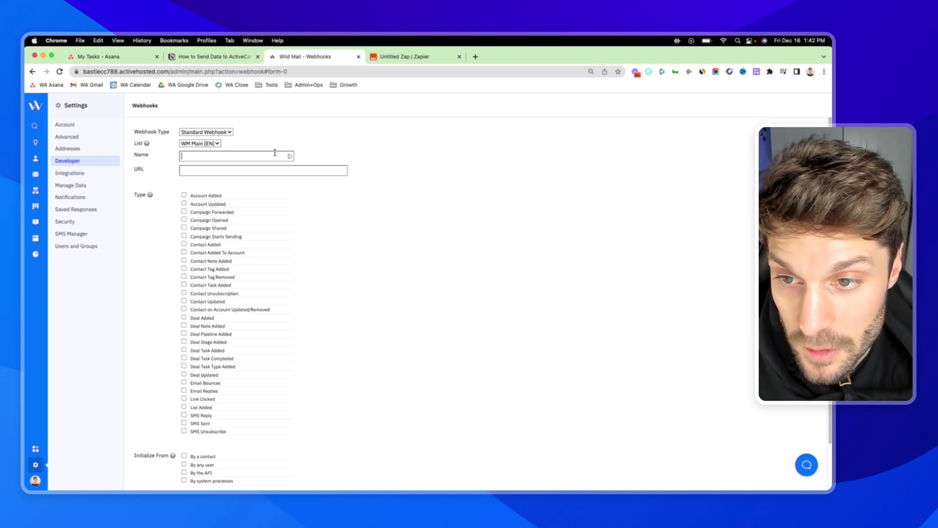
# Name the webhook 'WM Contact Campaign Opened' and copy Zapier's webhook URL.
pyautogui.write('WM Contact Campaign Opened')
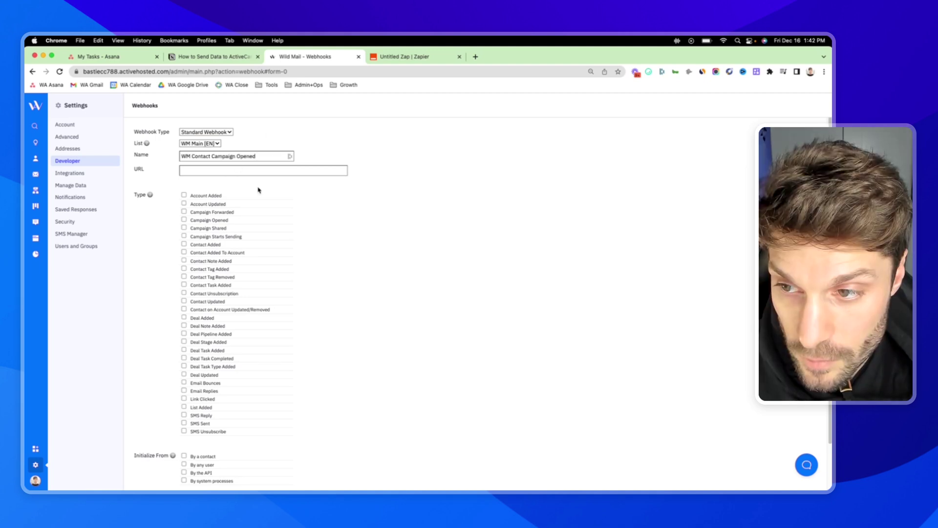
pyautogui.scroll(-1, 228, 184)
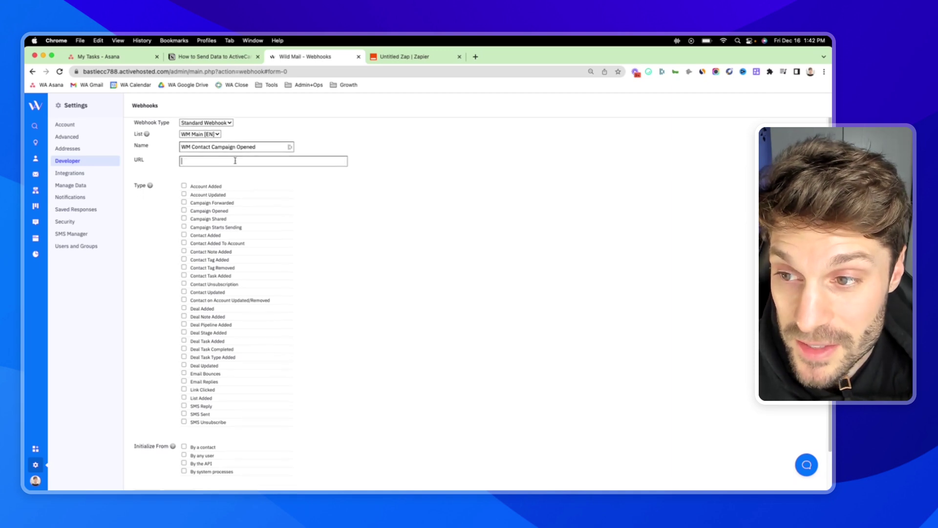
pyautogui.scroll(-2, 227, 198)
pyautogui.scroll(2, 229, 207)
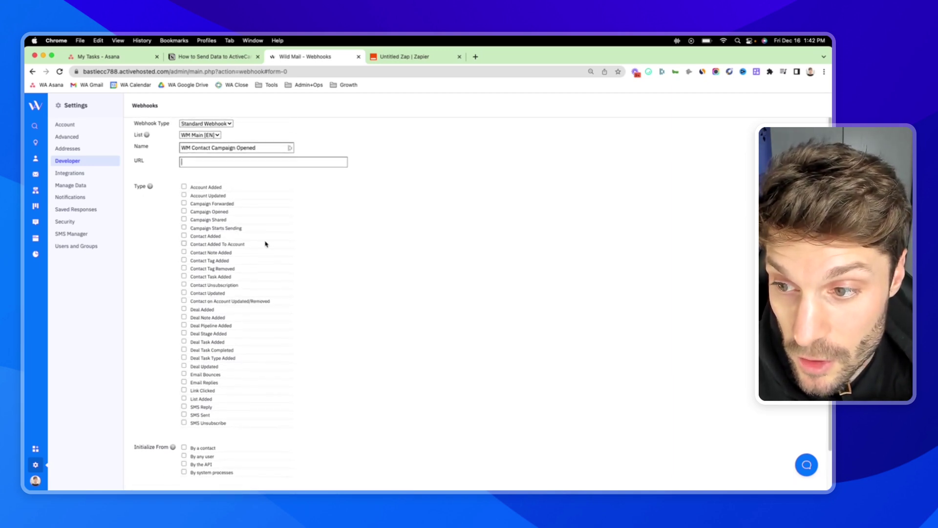
pyautogui.scroll(1, 249, 234)
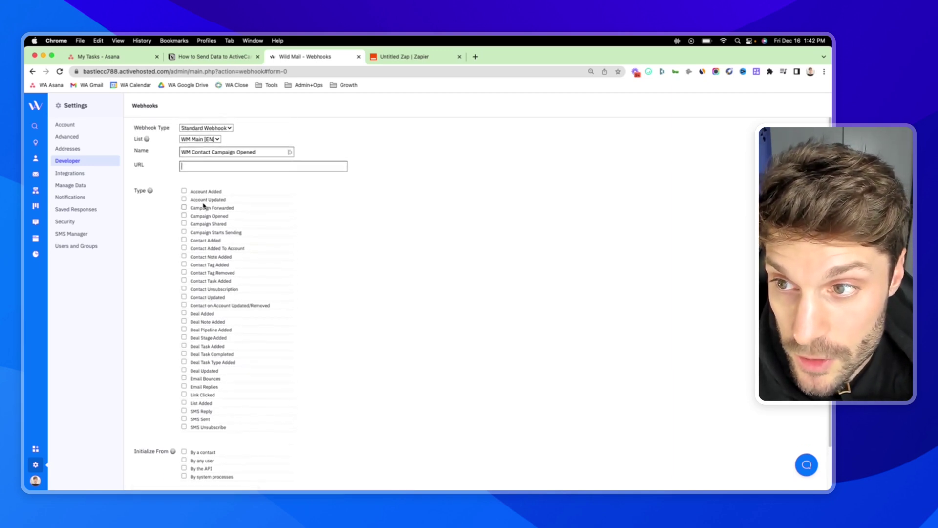
pyautogui.scroll(1, 234, 191)
pyautogui.click(400, 57)
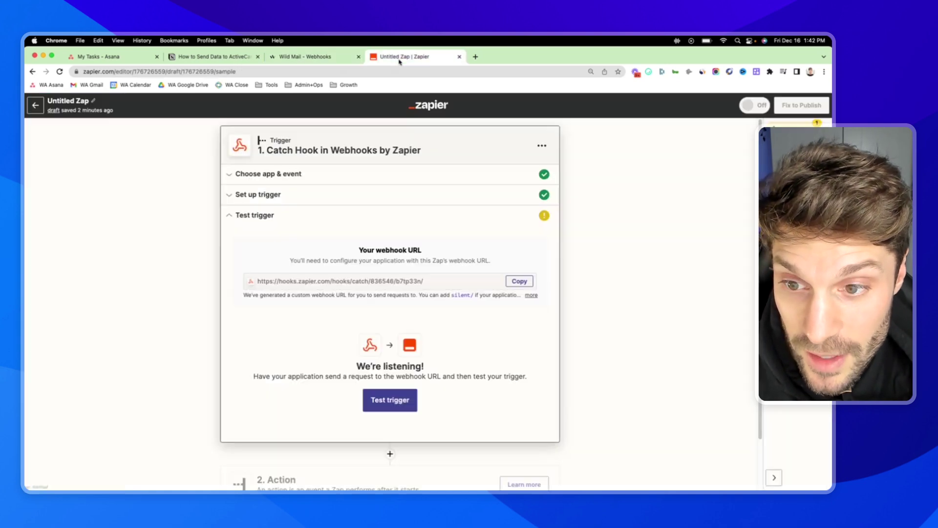
pyautogui.scroll(-1, 431, 274)
pyautogui.scroll(1, 410, 264)
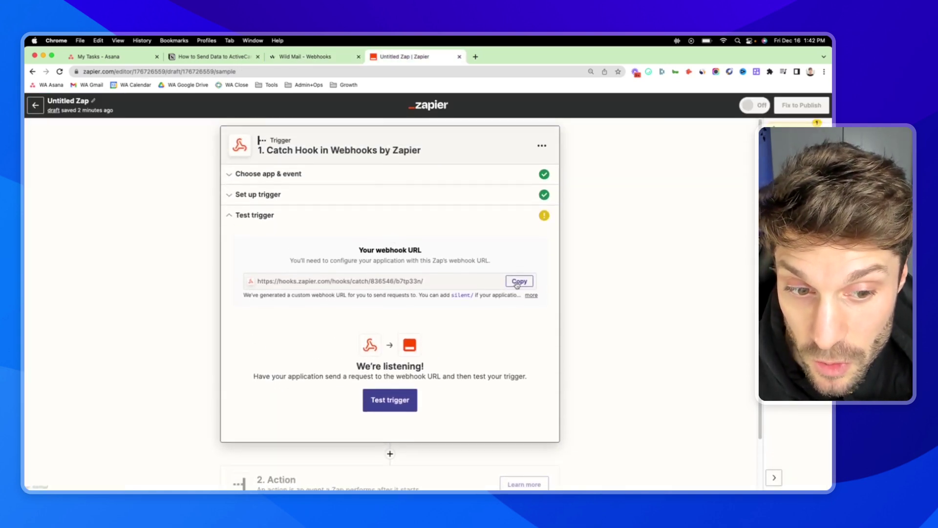
pyautogui.click(519, 281)
# Paste Zapier's hook URL into the webhook's URL field.
pyautogui.click(308, 57)
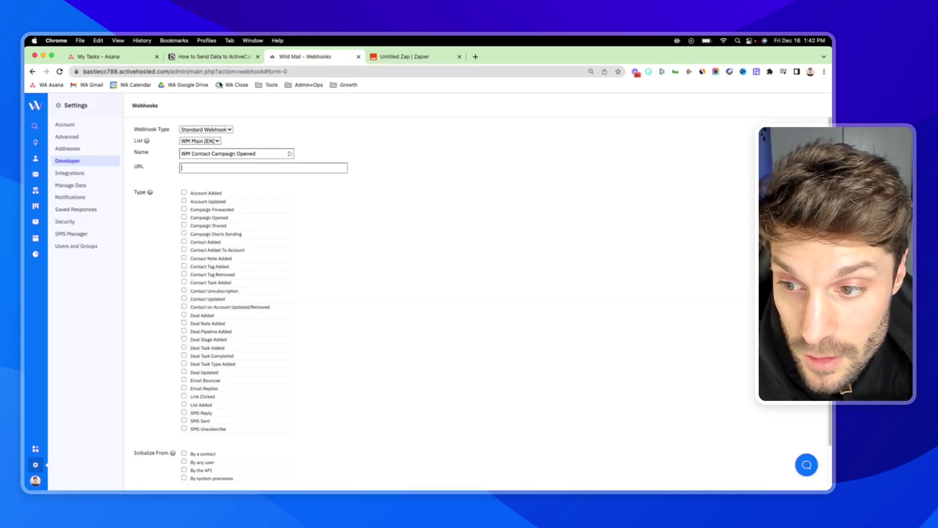
pyautogui.rightClick(200, 170)
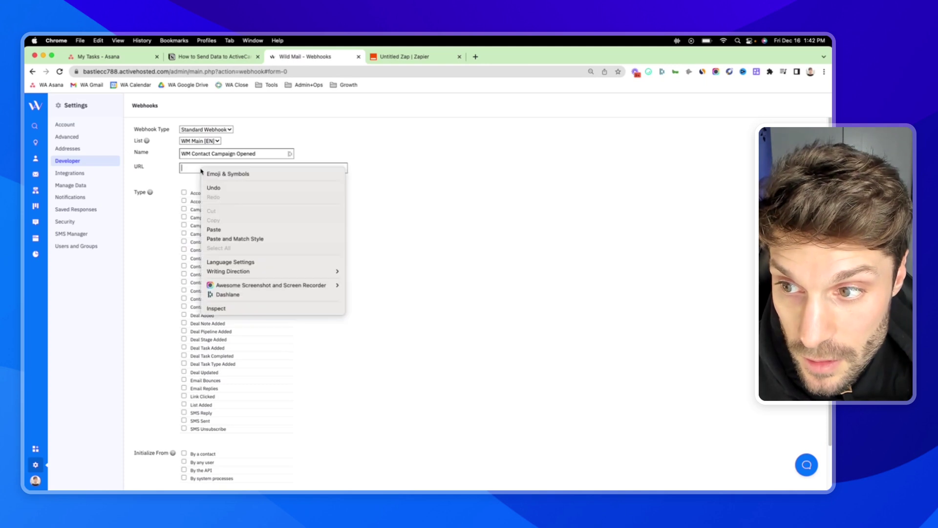
pyautogui.click(228, 231)
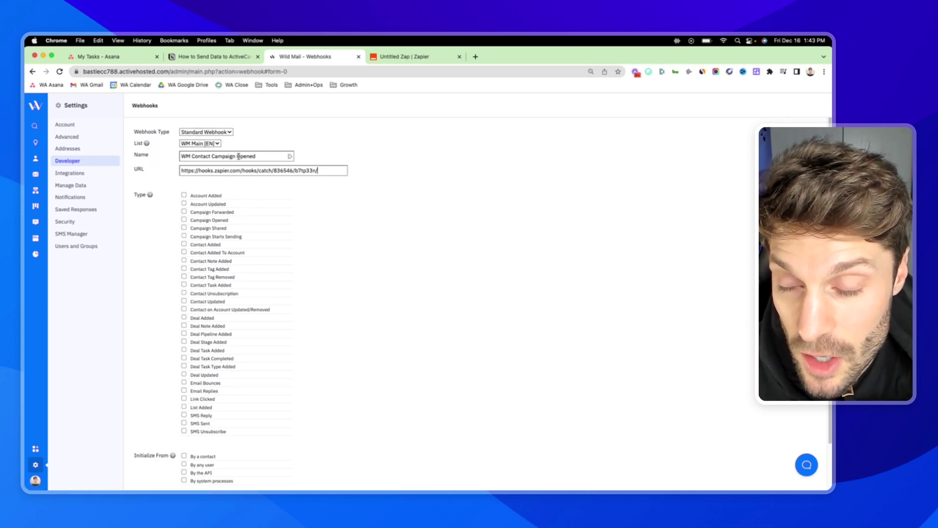
# Tick Campaign Opened as the webhook type, highlighting the name and URL while explaining.
pyautogui.moveTo(181, 158); pyautogui.dragTo(254, 156)
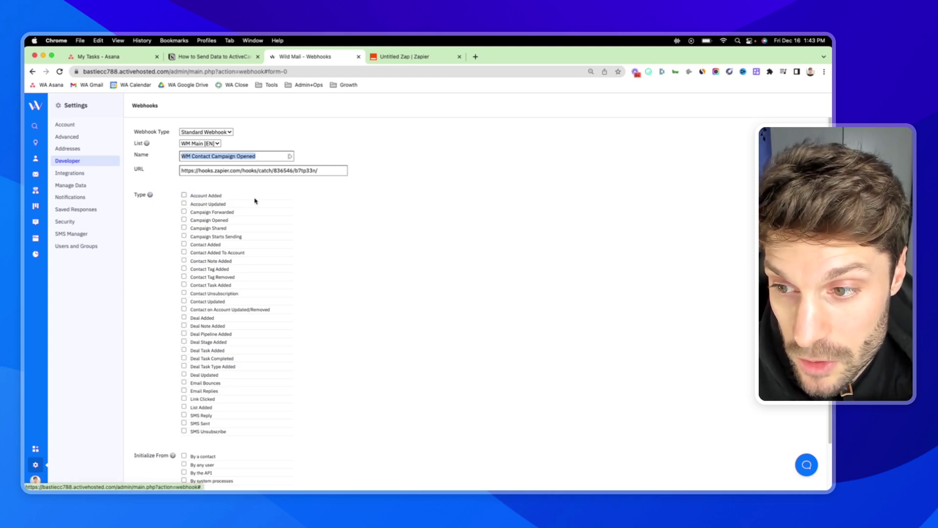
pyautogui.scroll(-1, 253, 191)
pyautogui.scroll(-1, 242, 202)
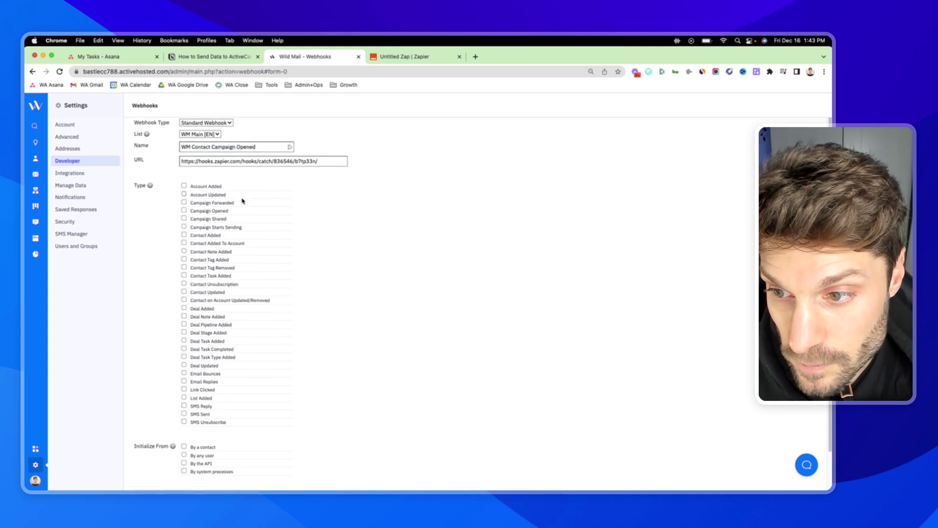
pyautogui.click(185, 211)
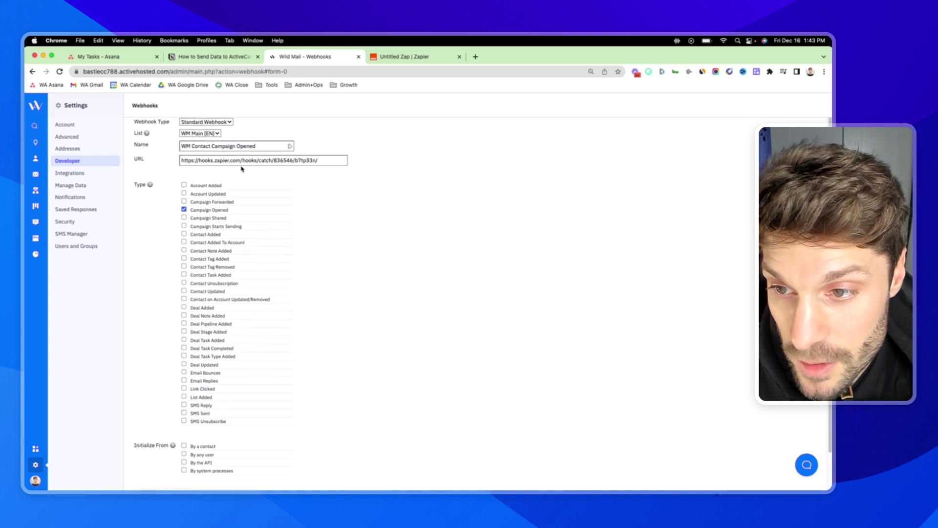
pyautogui.scroll(-1, 244, 172)
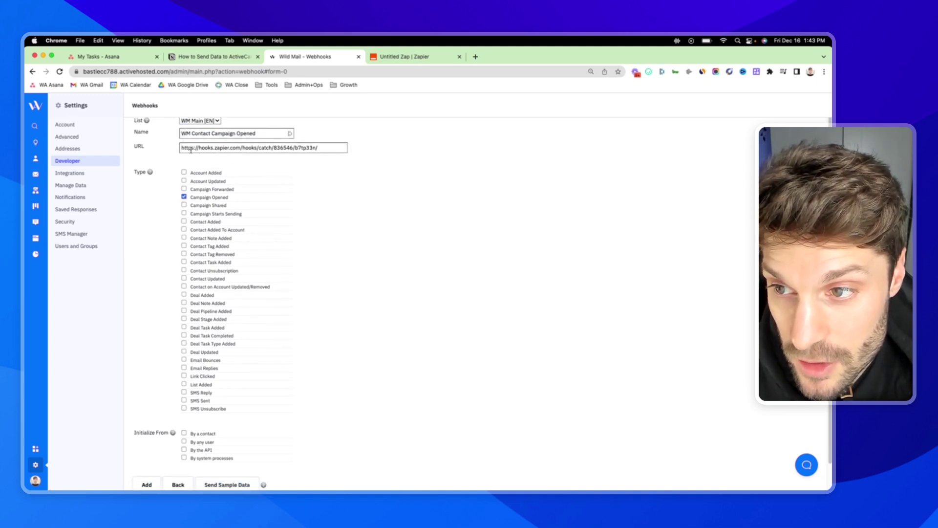
pyautogui.moveTo(182, 148); pyautogui.dragTo(322, 147)
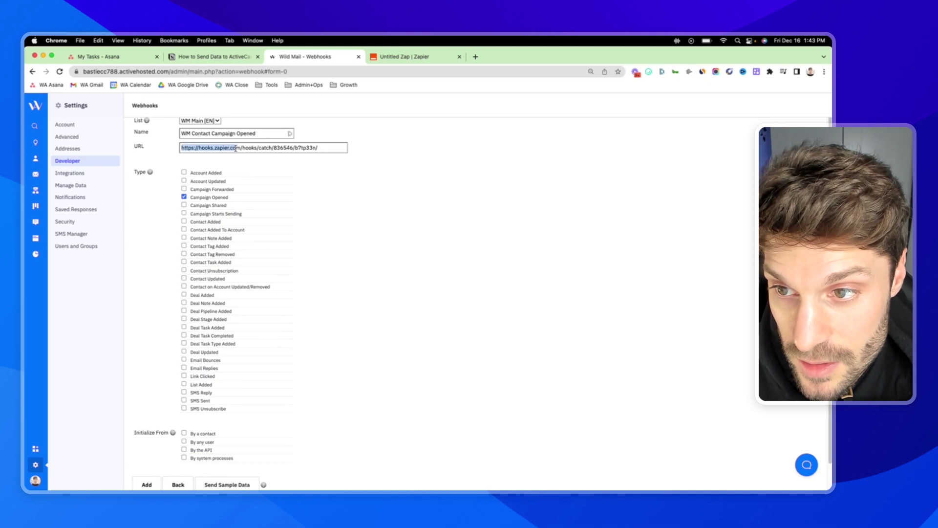
pyautogui.click(334, 147)
pyautogui.scroll(-2, 354, 197)
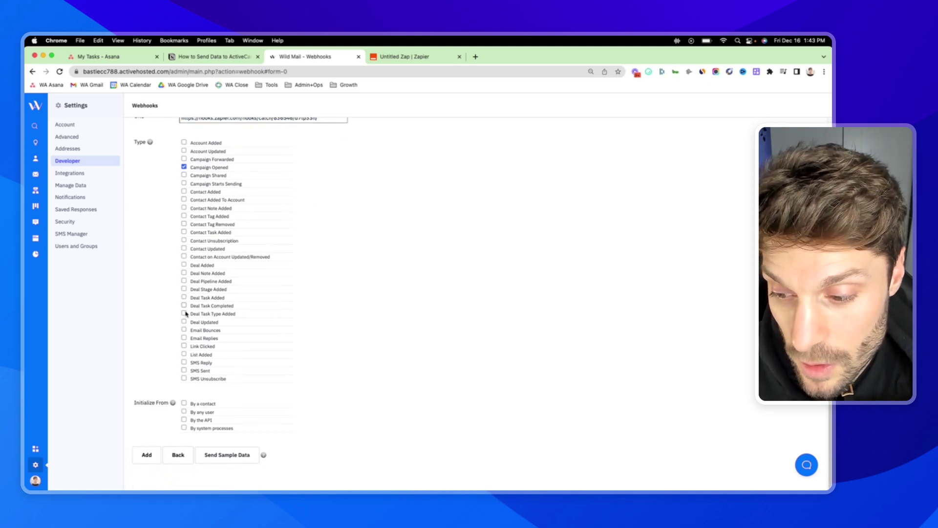
# Highlight Notion guide steps 7–9 on destination URL, trigger events and initiation options.
pyautogui.click(213, 57)
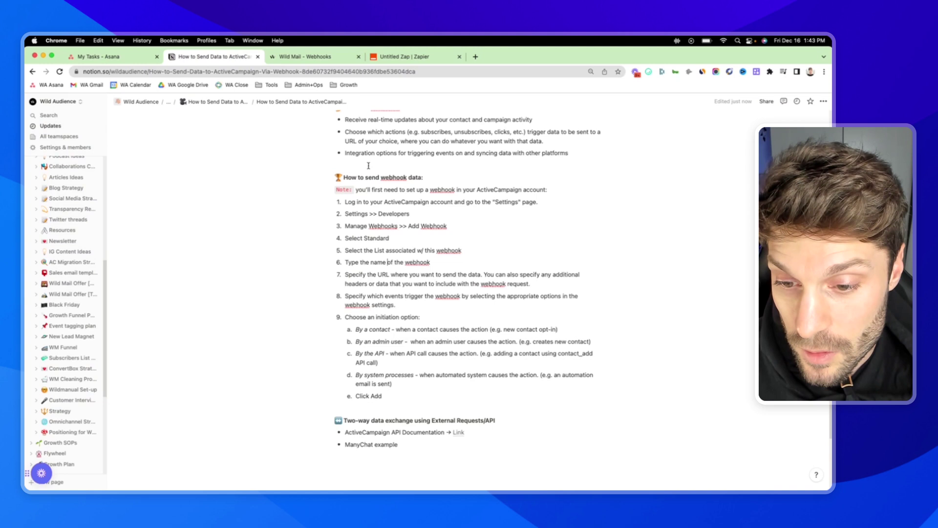
pyautogui.scroll(-3, 403, 271)
pyautogui.scroll(-3, 403, 271)
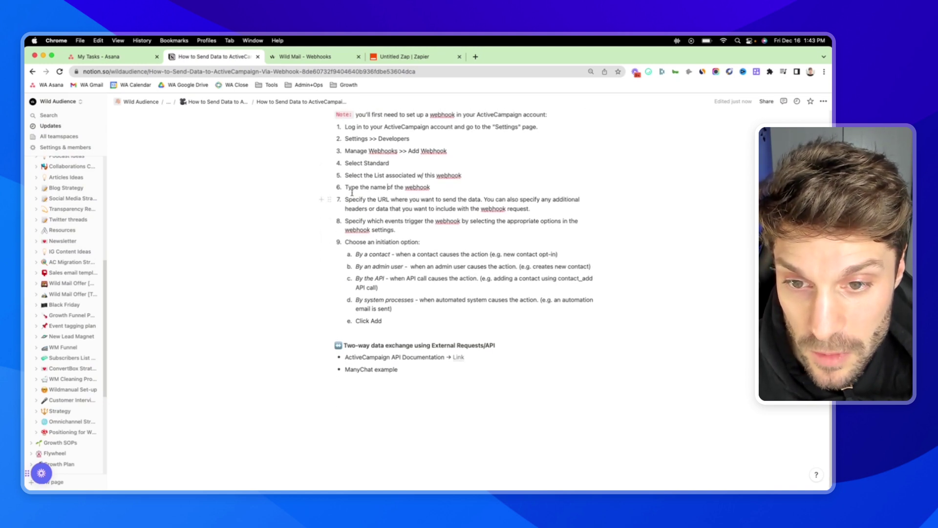
pyautogui.moveTo(345, 199); pyautogui.dragTo(433, 199)
pyautogui.click(384, 199)
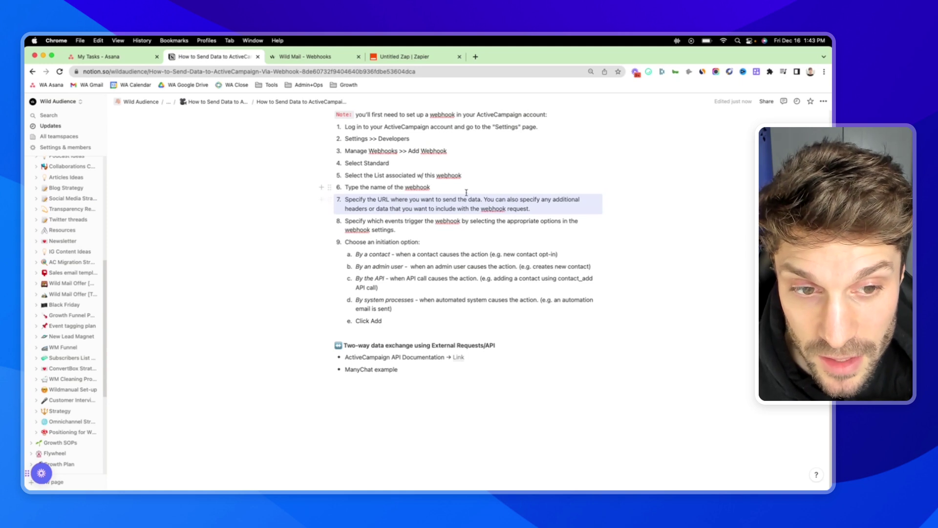
pyautogui.scroll(-1, 422, 215)
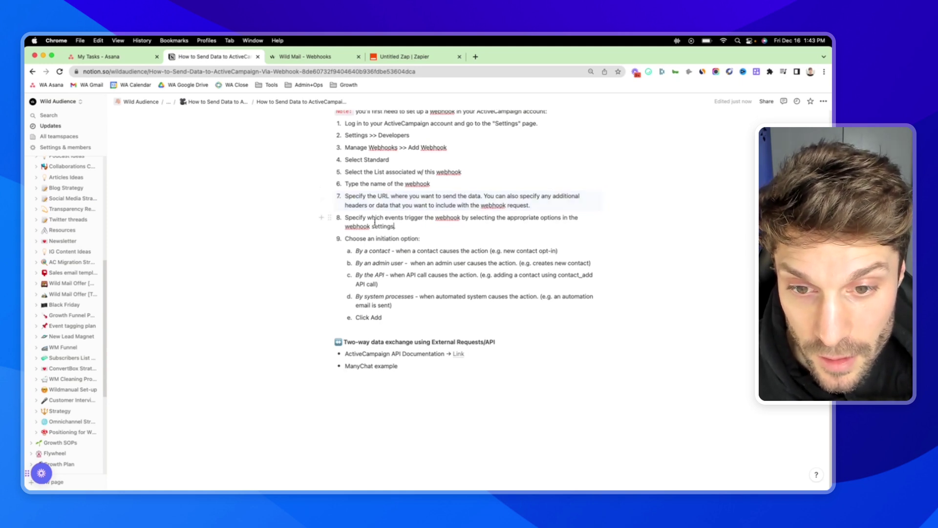
pyautogui.moveTo(344, 217); pyautogui.dragTo(460, 224)
pyautogui.click(418, 226)
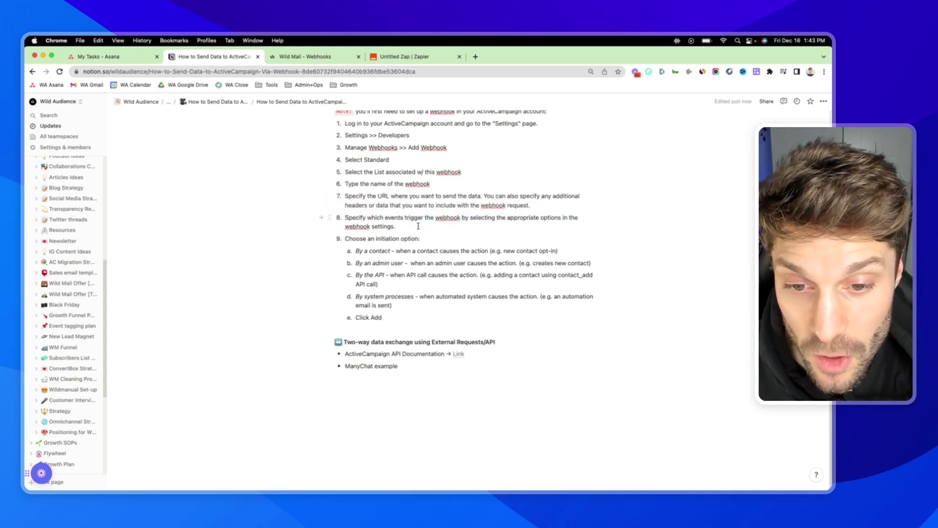
pyautogui.moveTo(343, 238); pyautogui.dragTo(420, 238)
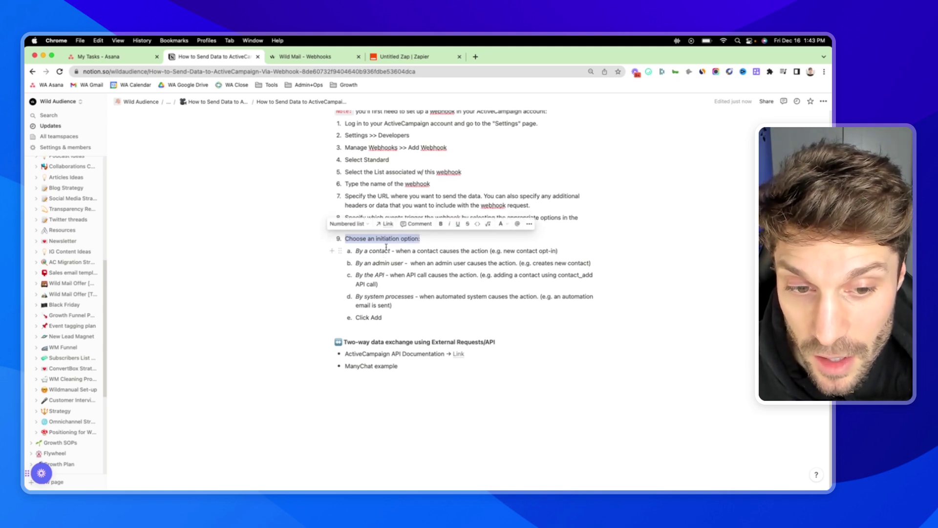
pyautogui.click(308, 57)
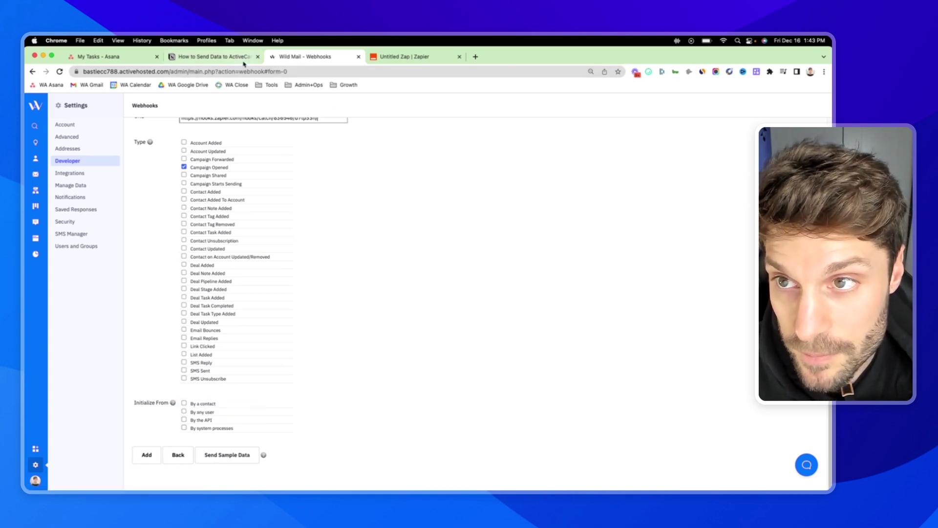
# Set Initialize From to 'By a contact', checking the Notion guide along the way.
pyautogui.click(213, 57)
pyautogui.click(364, 250)
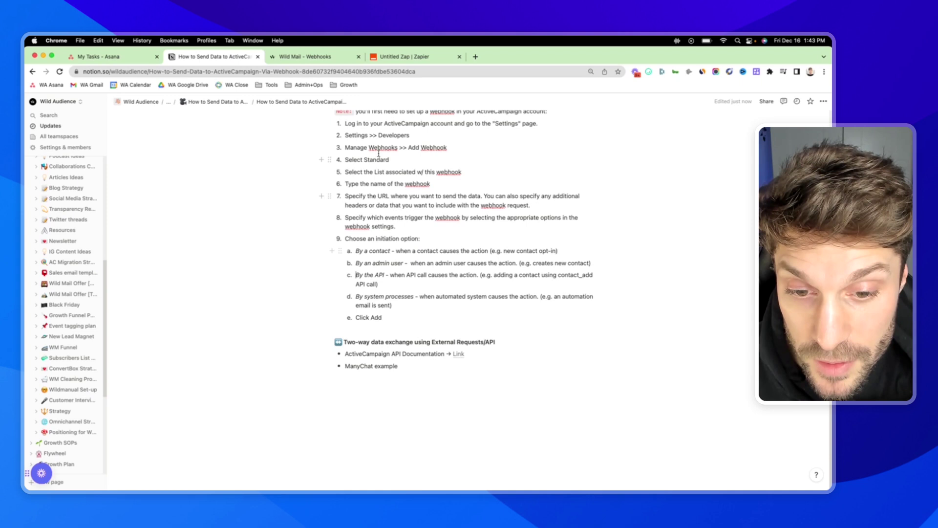
pyautogui.click(305, 56)
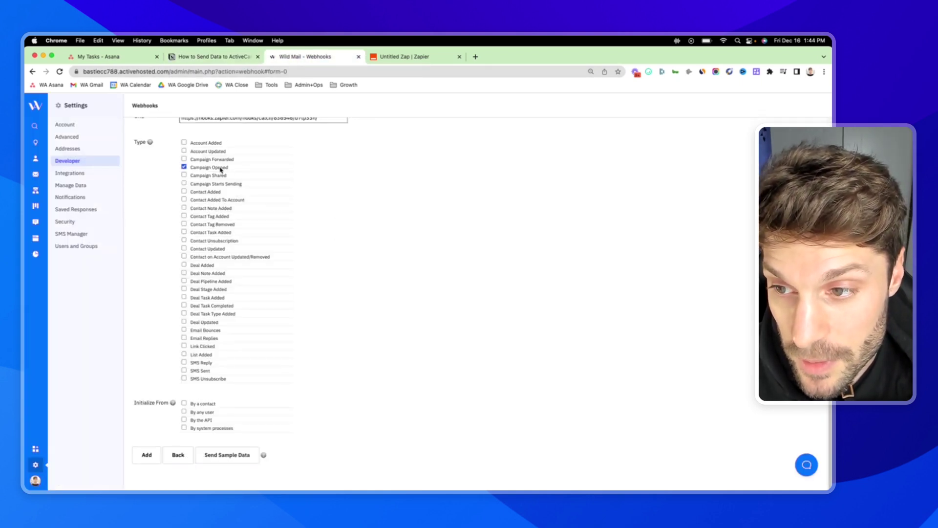
pyautogui.click(213, 56)
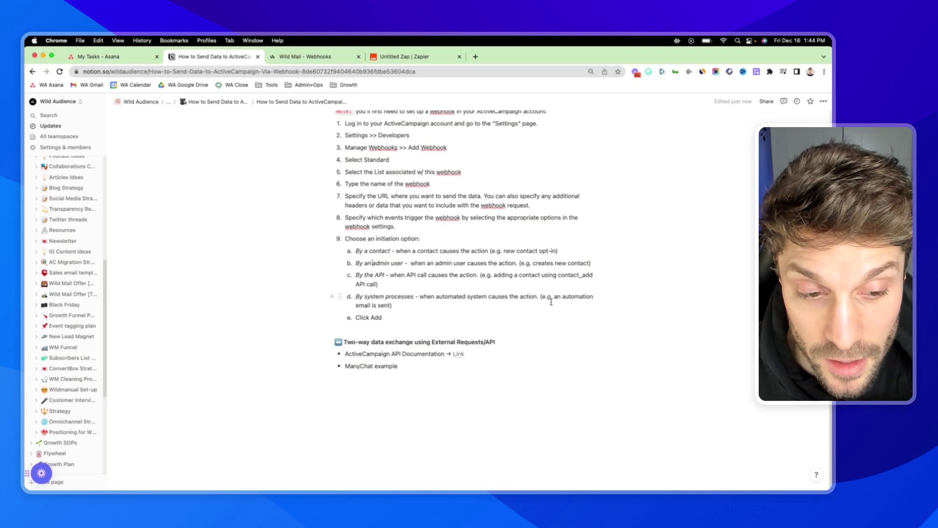
pyautogui.click(305, 56)
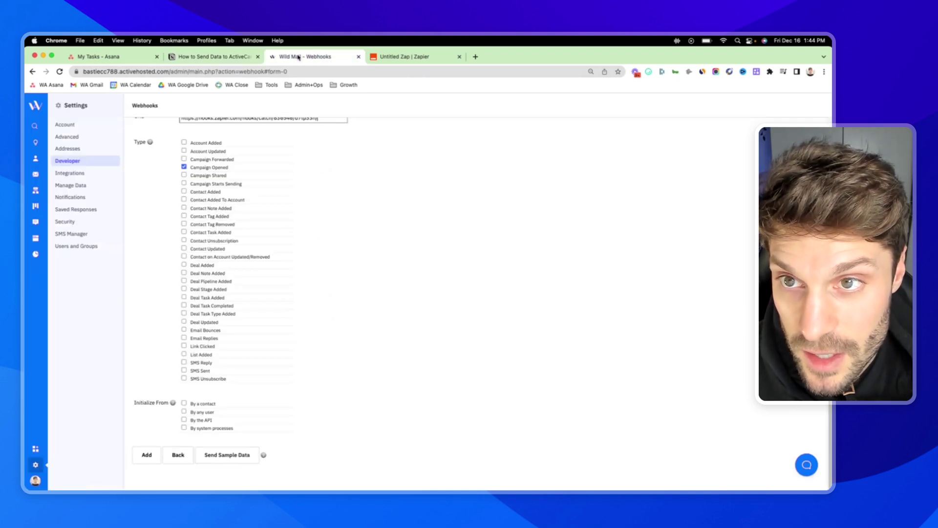
pyautogui.click(184, 403)
pyautogui.moveTo(263, 455)
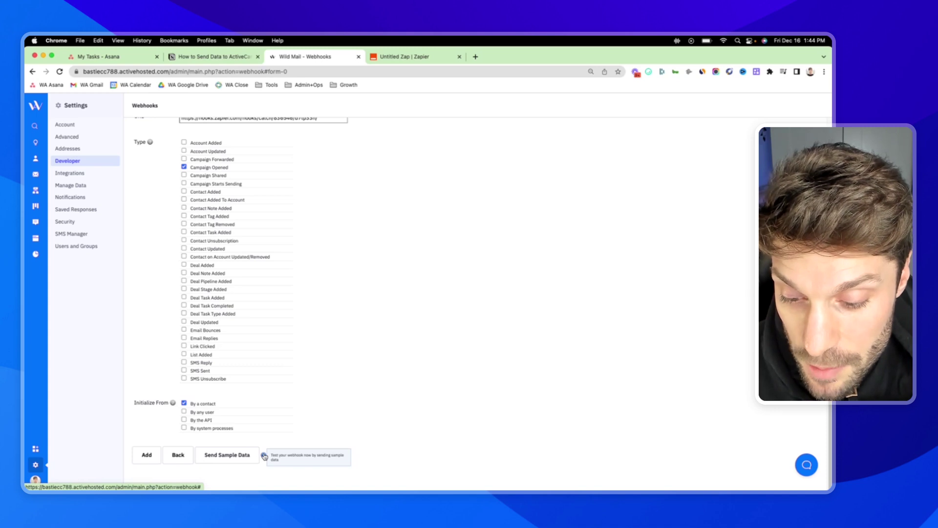
pyautogui.click(414, 57)
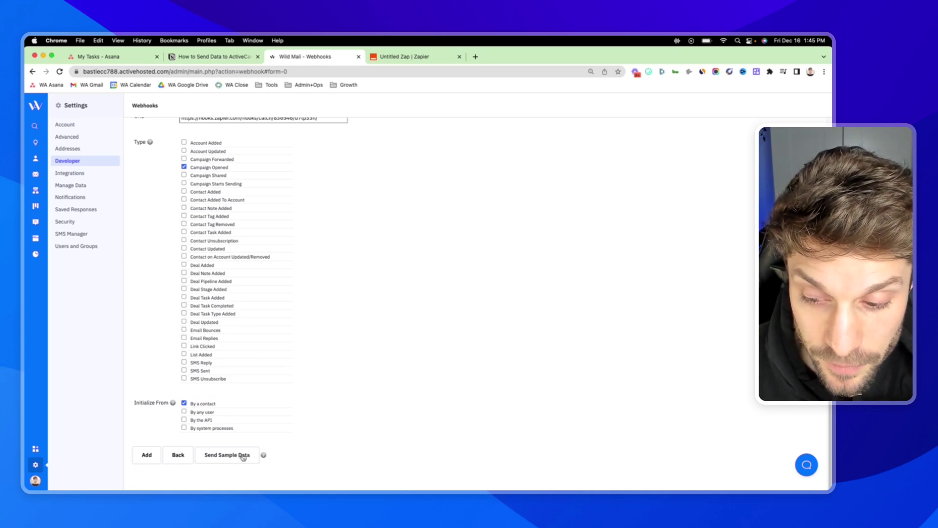
# Send ActiveCampaign sample data and confirm Zapier's trigger test finds the campaign-open request.
pyautogui.click(243, 457)
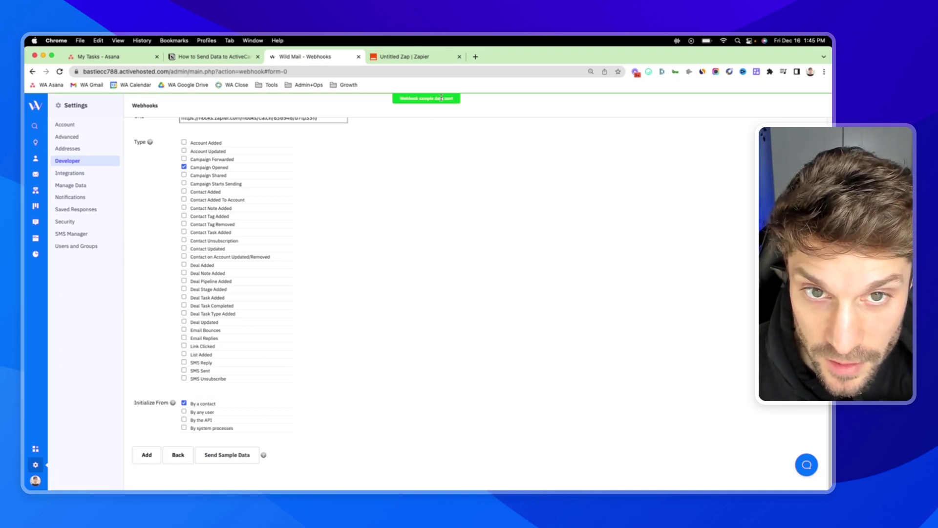
pyautogui.click(404, 57)
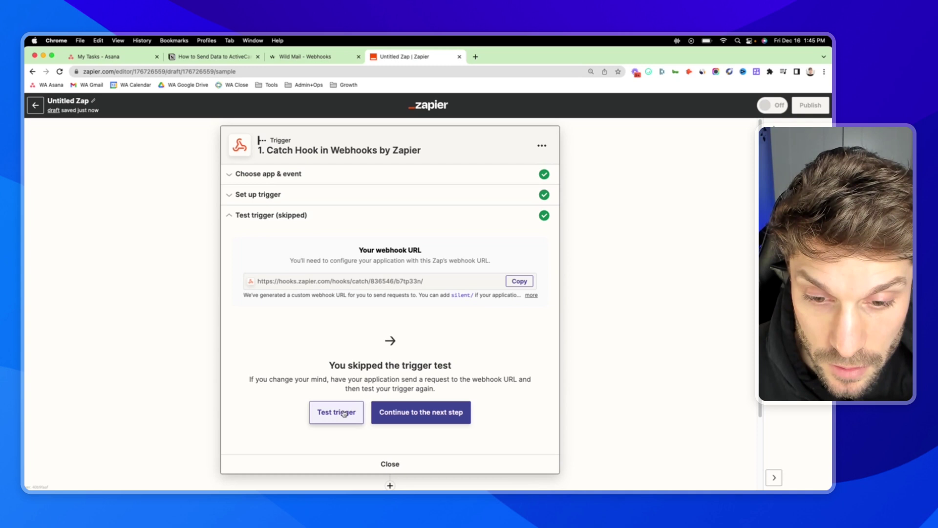
pyautogui.click(337, 412)
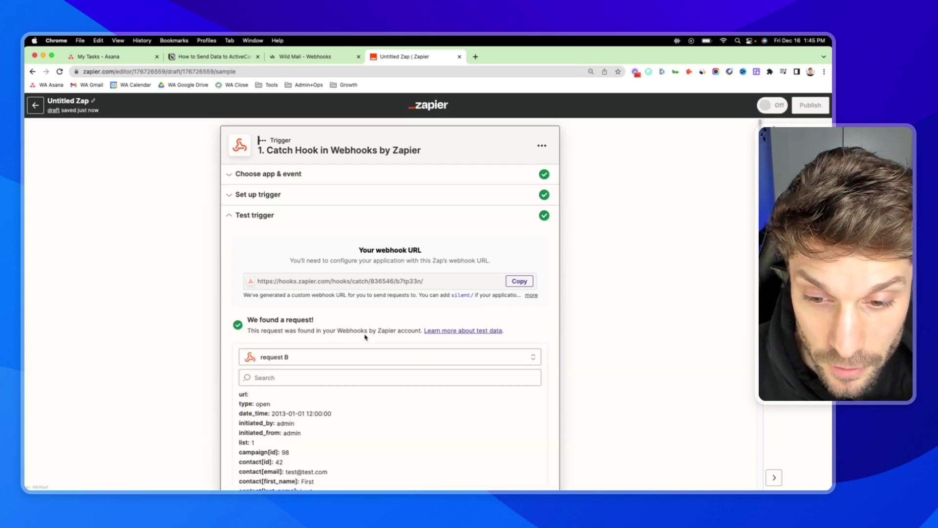
pyautogui.scroll(-4, 365, 336)
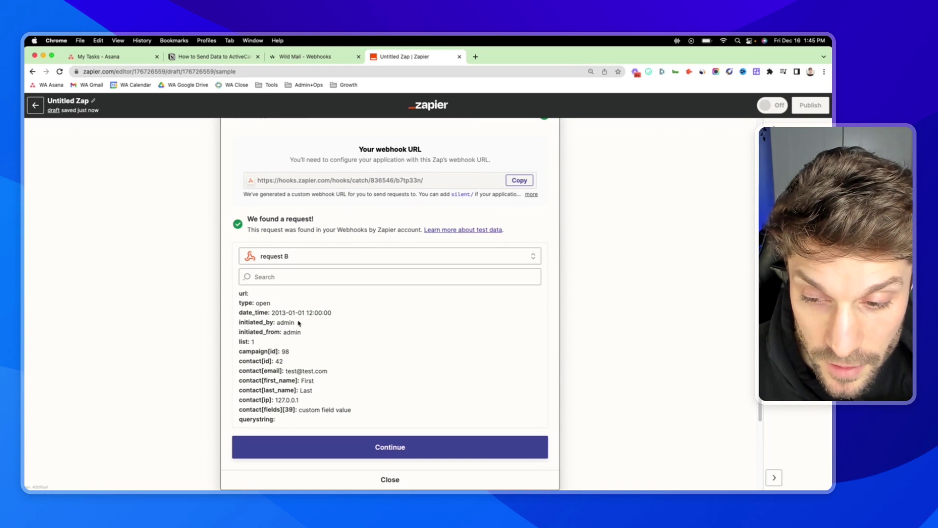
pyautogui.moveTo(238, 293); pyautogui.dragTo(352, 415)
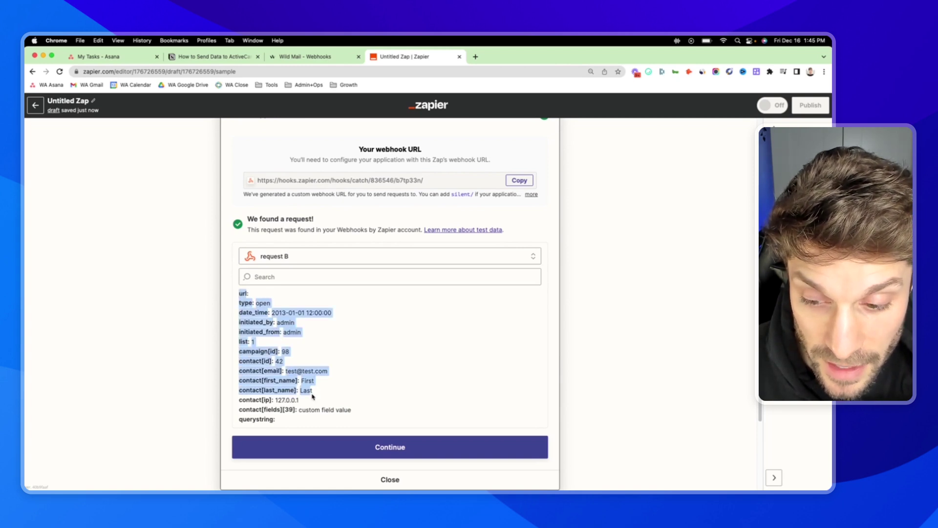
pyautogui.click(345, 370)
pyautogui.hotkey('ctrl', 'shift', 'Tab')
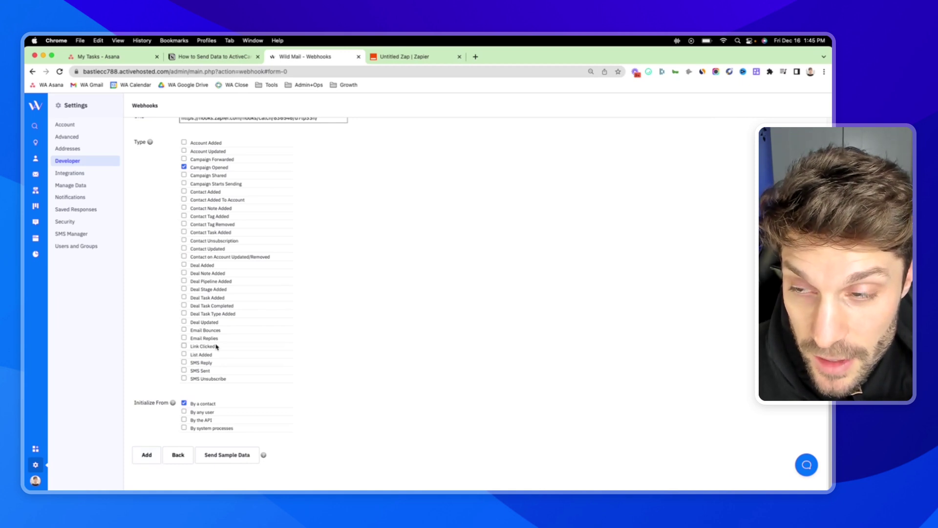
pyautogui.scroll(3, 217, 346)
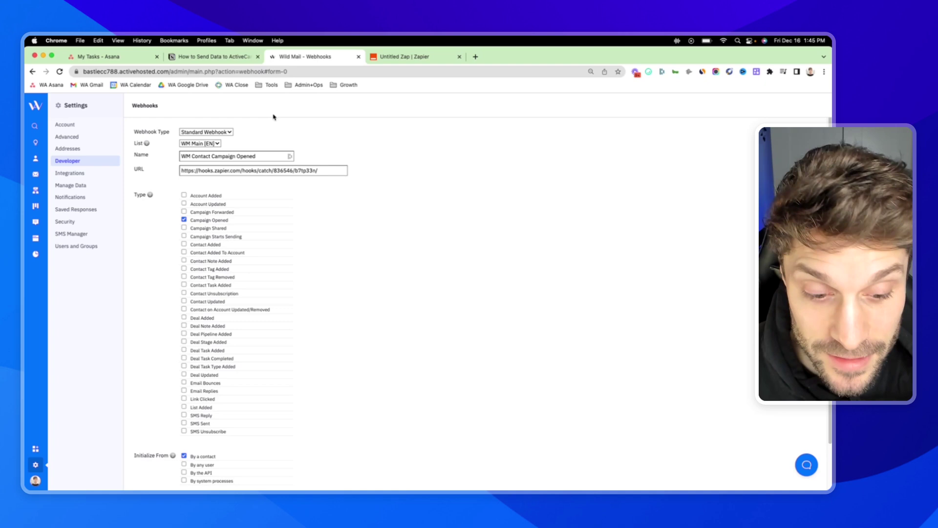
pyautogui.scroll(-3, 185, 273)
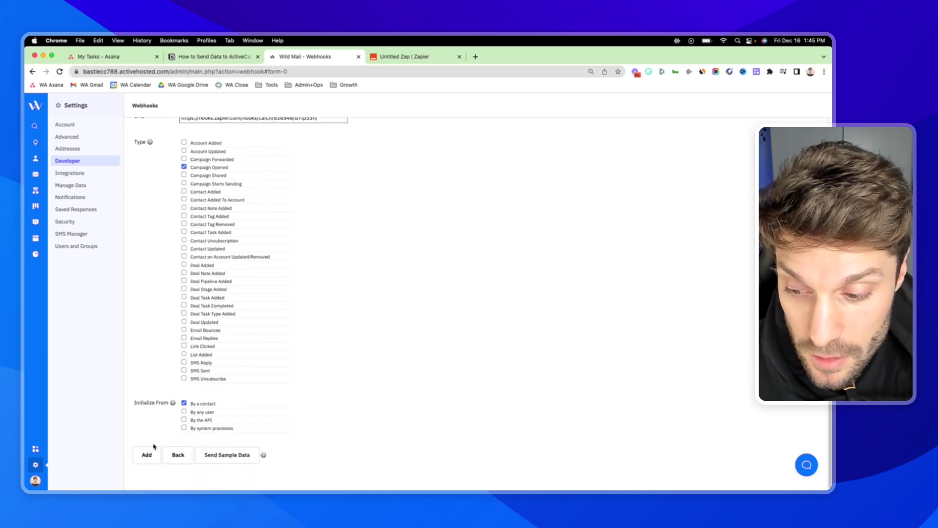
# Save the 'WM Contact Campaign Opened' webhook and check its new row in the Webhooks list.
pyautogui.click(147, 455)
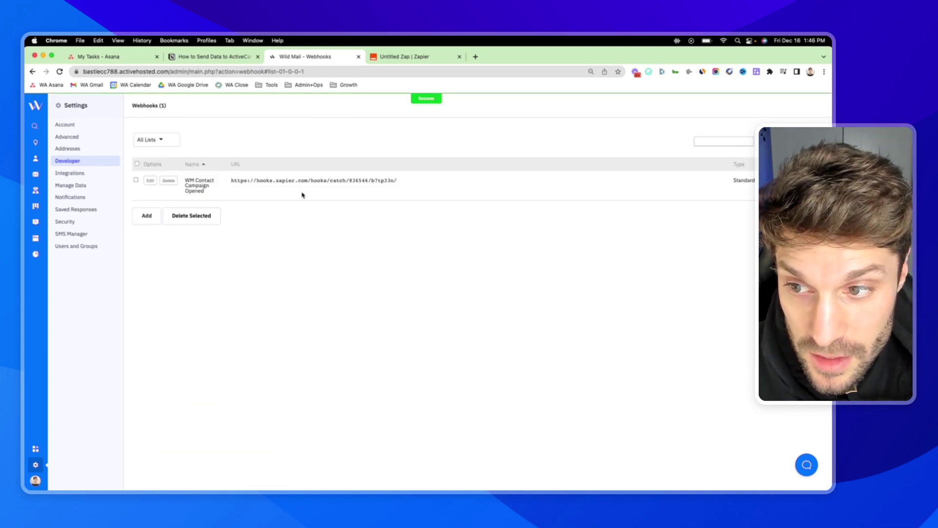
pyautogui.moveTo(399, 183); pyautogui.dragTo(162, 176)
pyautogui.click(530, 186)
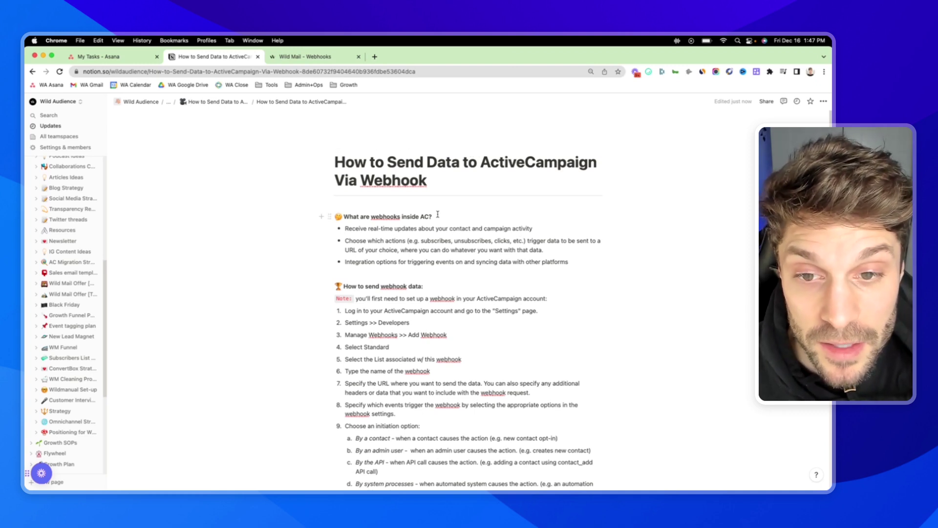
pyautogui.scroll(-5, 436, 214)
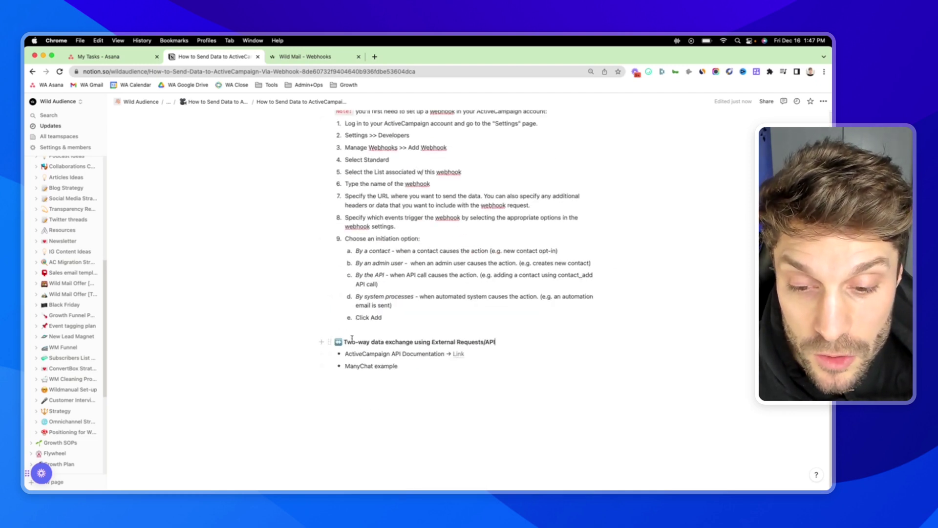
pyautogui.moveTo(345, 341); pyautogui.dragTo(494, 343)
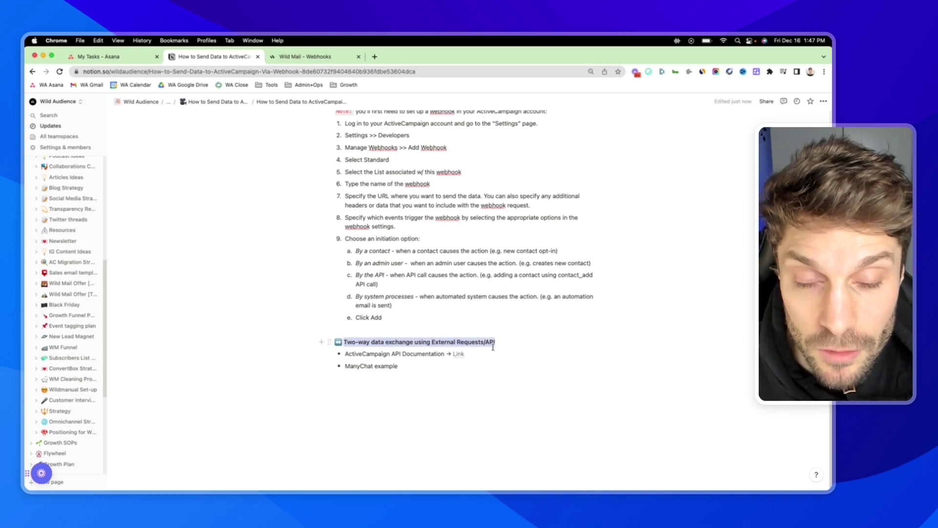
pyautogui.click(448, 353)
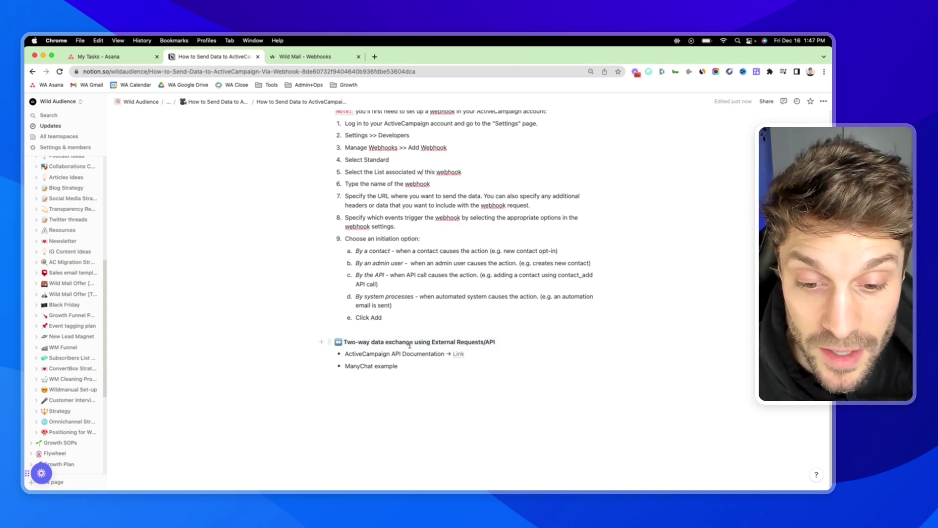
pyautogui.click(461, 355)
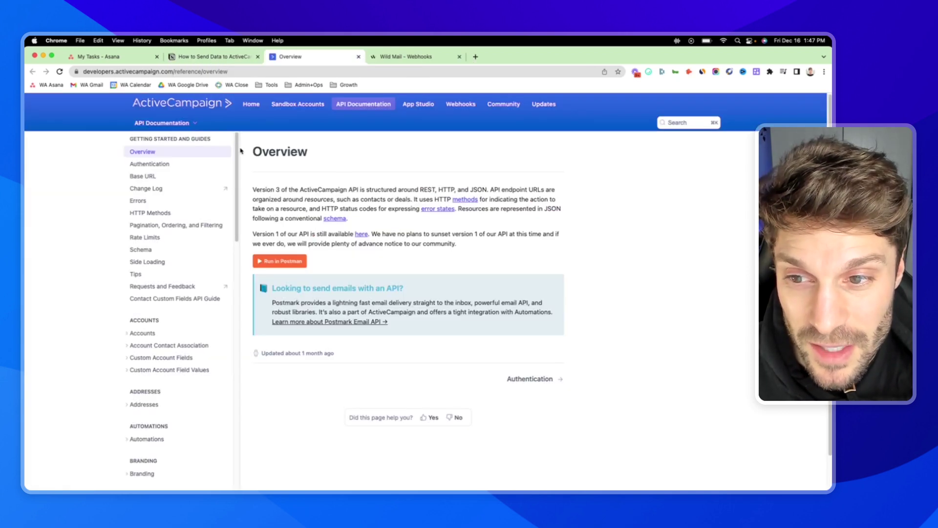
pyautogui.click(357, 58)
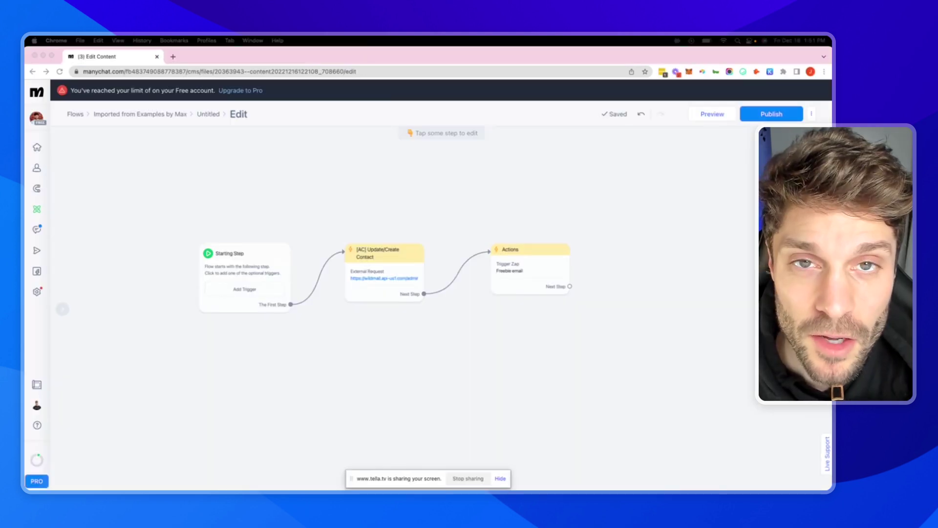
# Open the Yes-branch 'Post contact info' webhook step to view its URL to post.
pyautogui.click(502, 480)
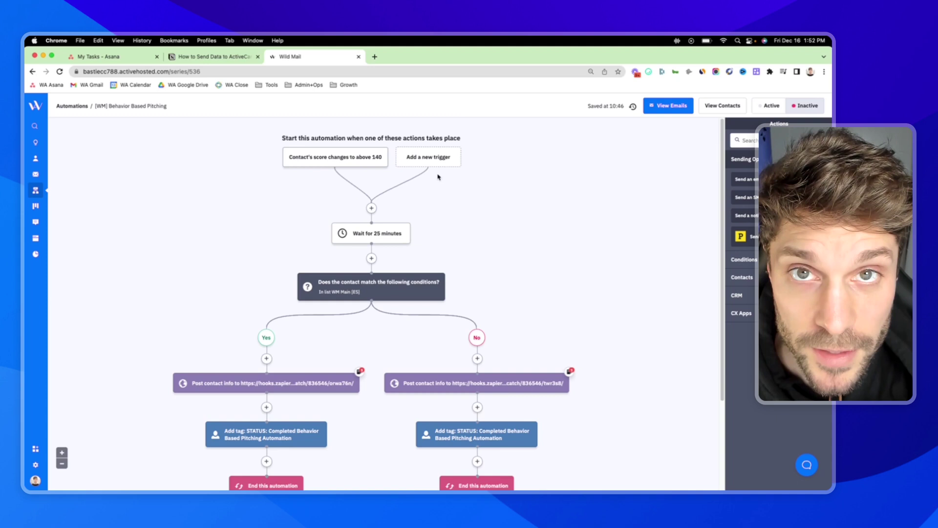
pyautogui.scroll(4, 450, 147)
pyautogui.scroll(-4, 403, 183)
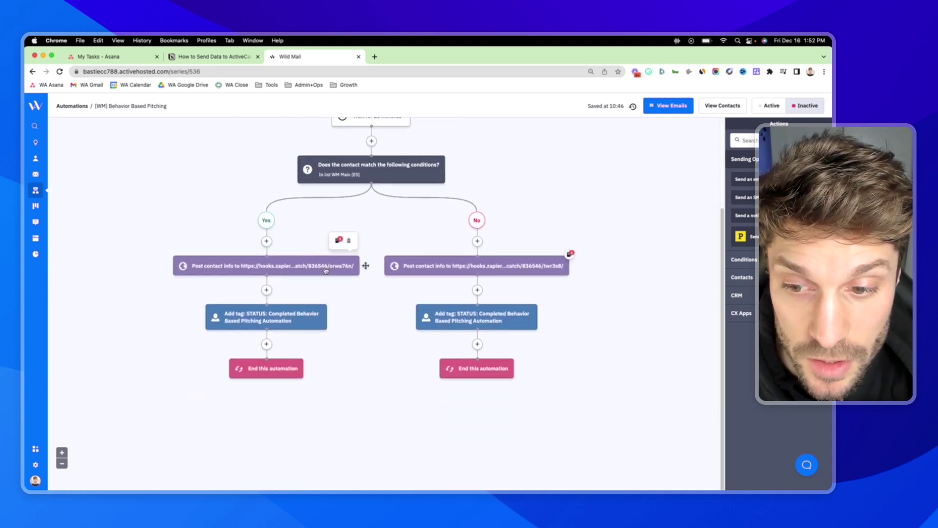
pyautogui.click(293, 266)
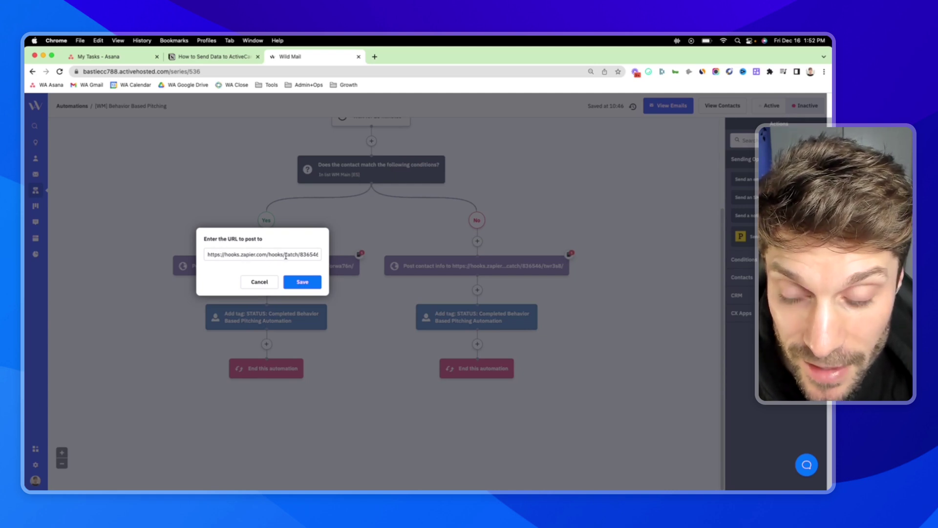
pyautogui.moveTo(228, 239); pyautogui.dragTo(249, 241)
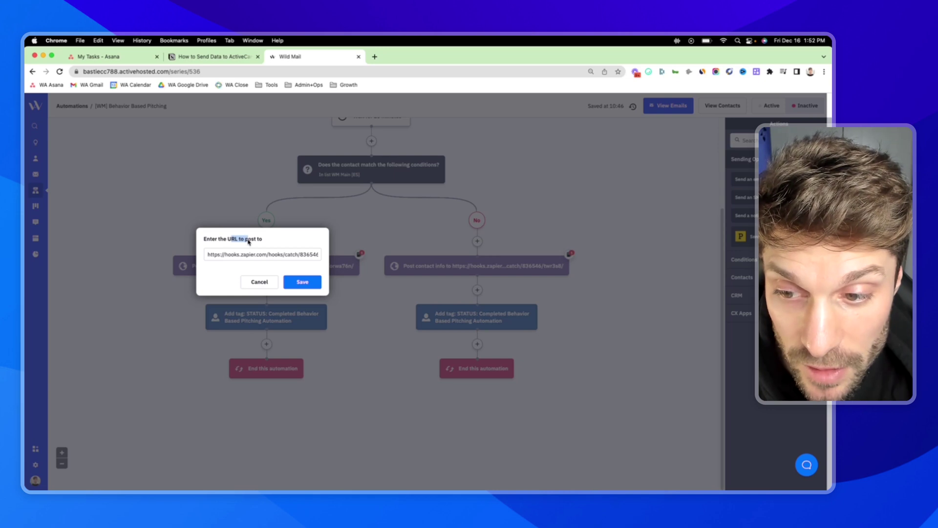
pyautogui.click(237, 256)
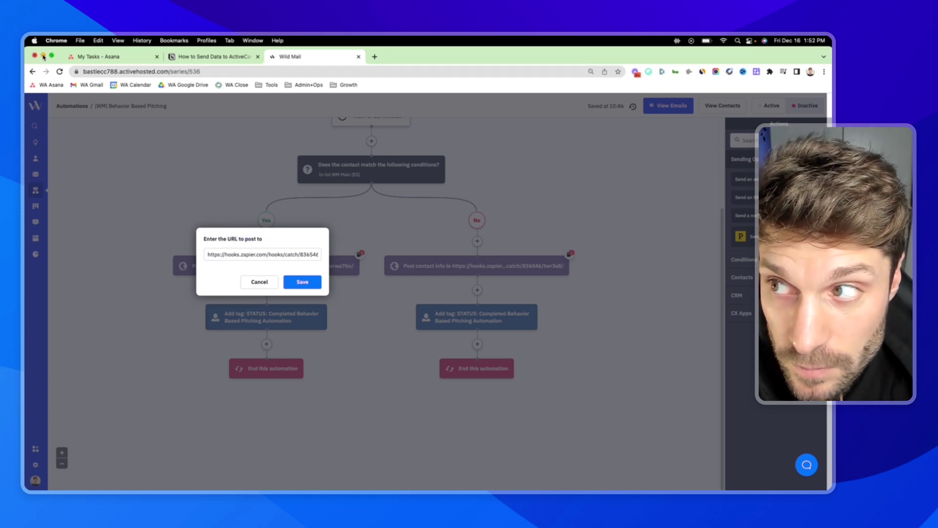
# Return to the Notion guide and highlight the External Requests/API heading.
pyautogui.click(213, 56)
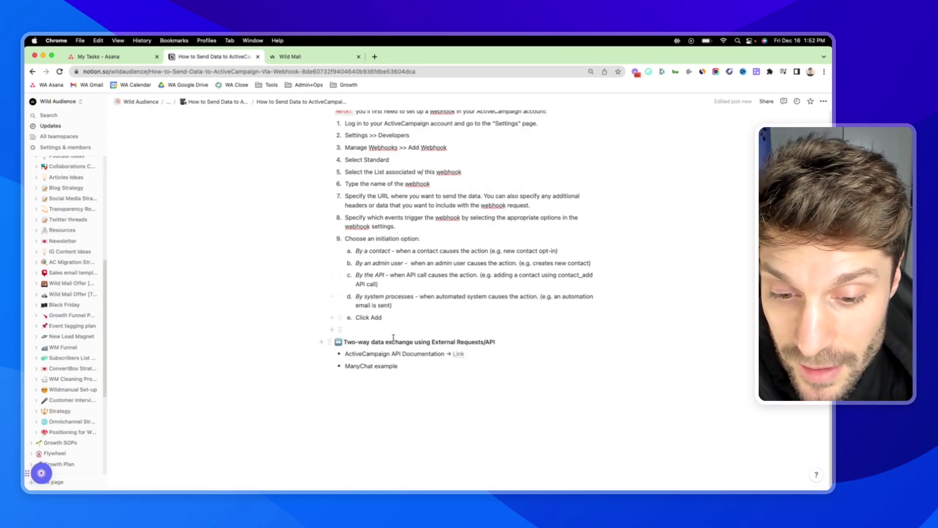
pyautogui.moveTo(430, 342); pyautogui.dragTo(498, 343)
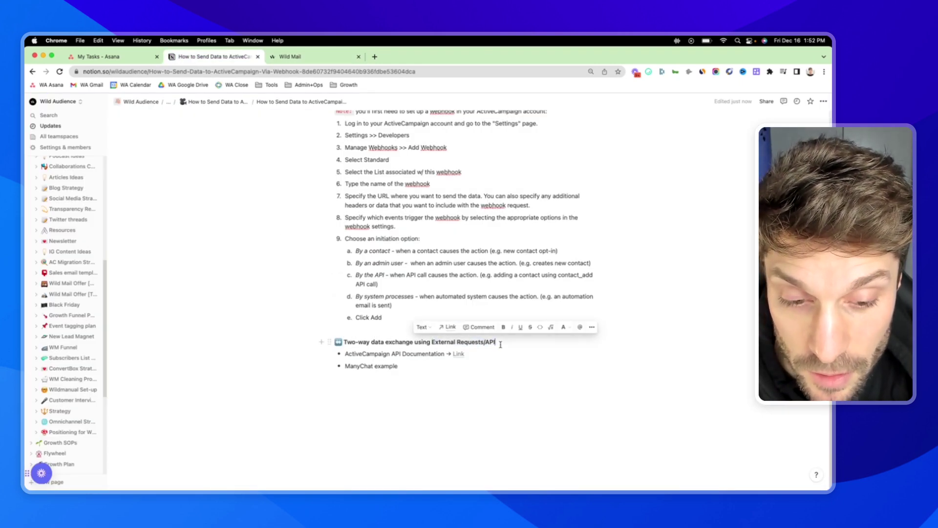
pyautogui.click(431, 343)
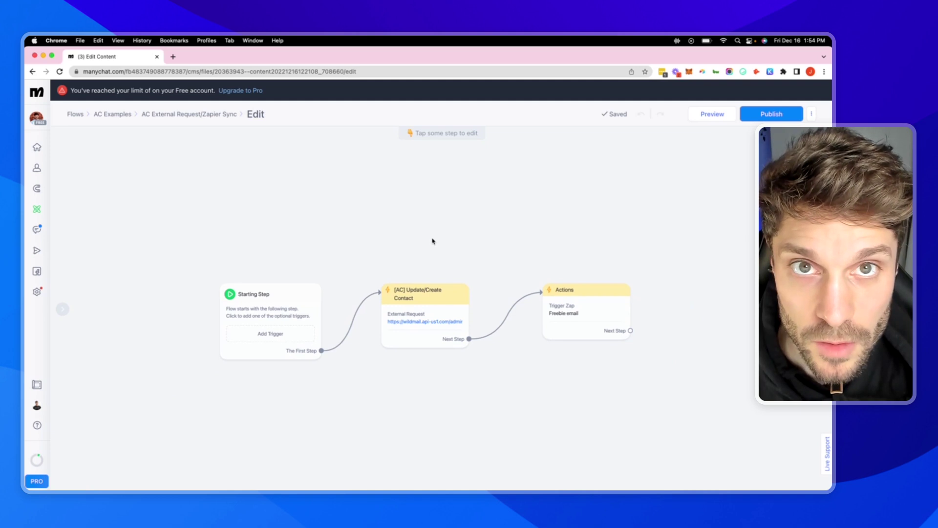
pyautogui.scroll(2, 429, 240)
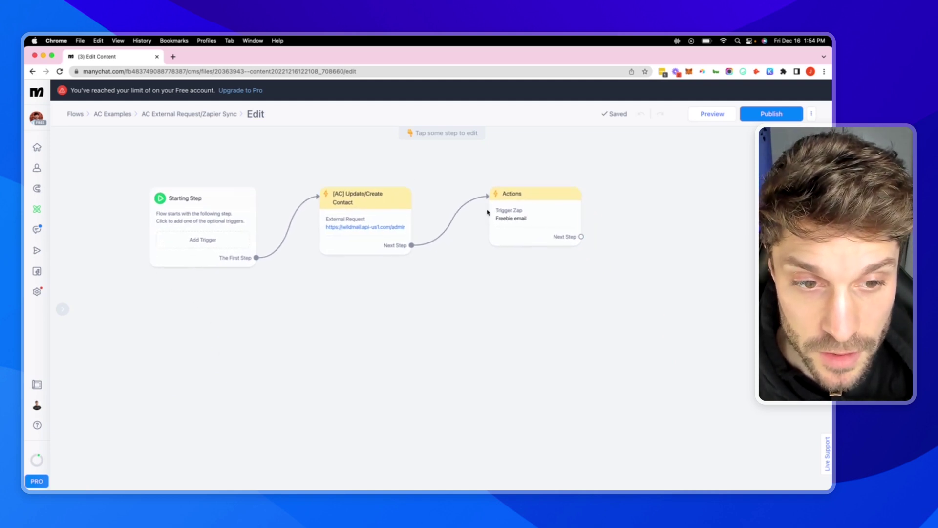
pyautogui.scroll(4, 458, 224)
pyautogui.scroll(-4, 504, 298)
# Replace the Actions step's Trigger Zap event 'Freebie email' with a new 'Send Data to AC' event.
pyautogui.click(553, 261)
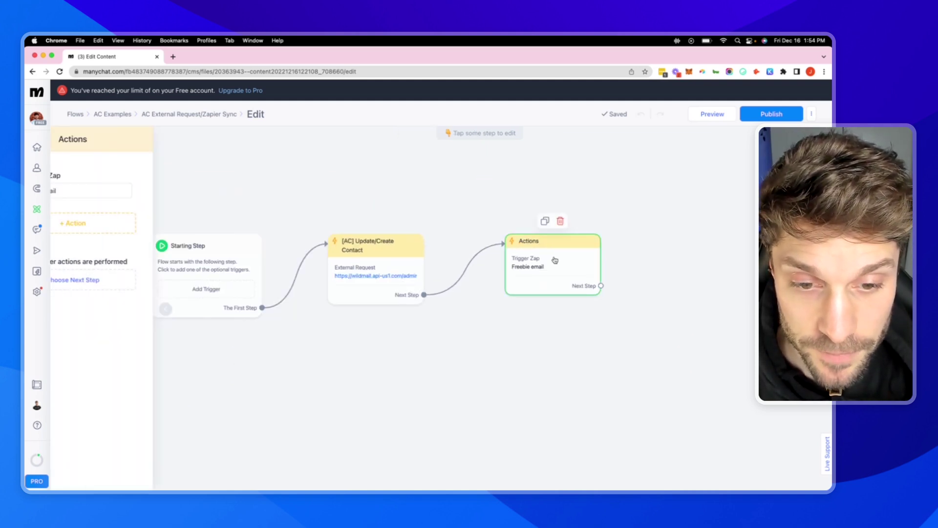
pyautogui.click(131, 191)
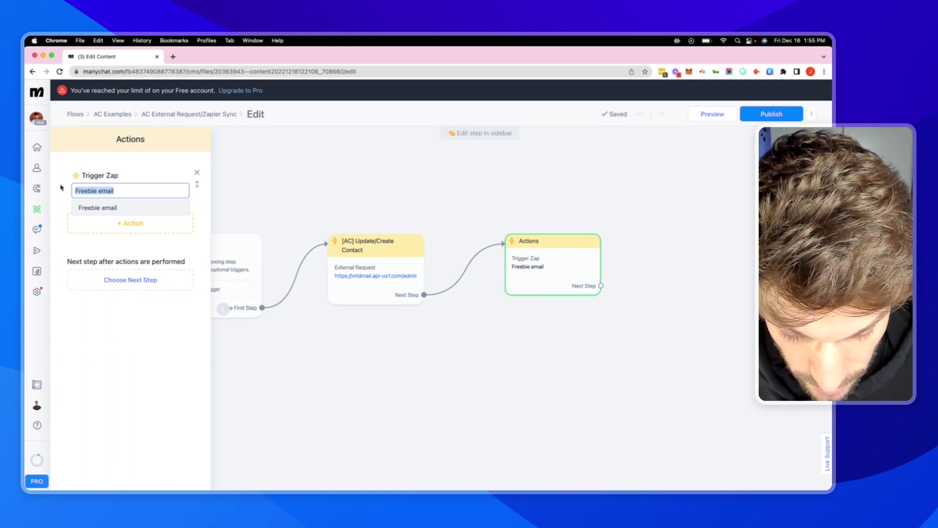
pyautogui.write('Send Data to AC')
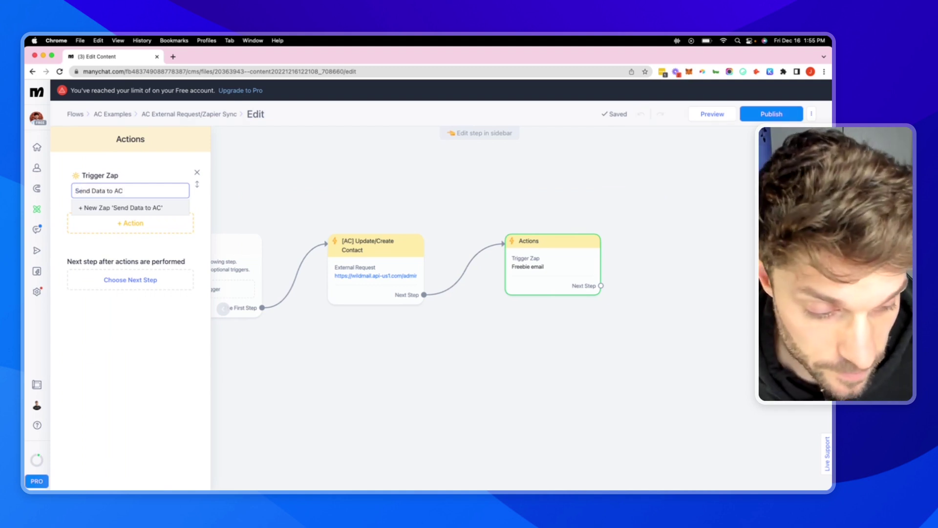
pyautogui.click(129, 208)
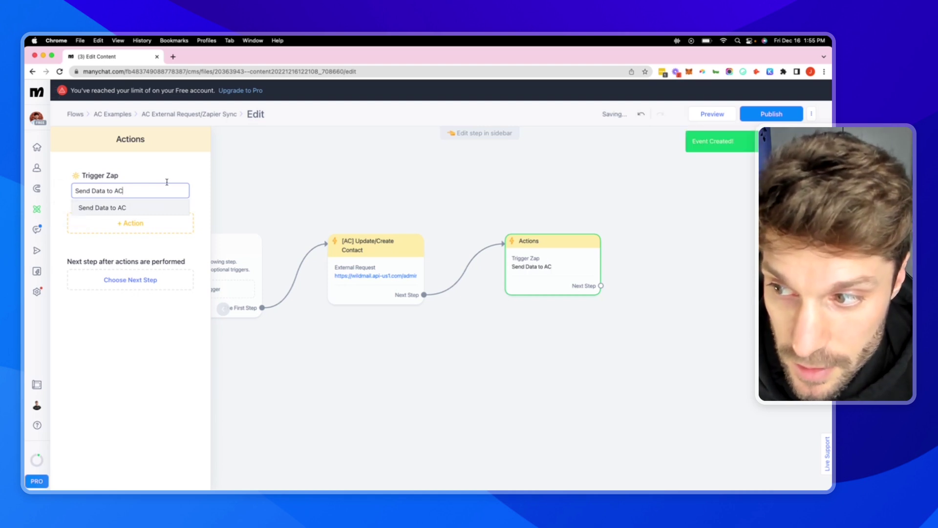
pyautogui.click(131, 190)
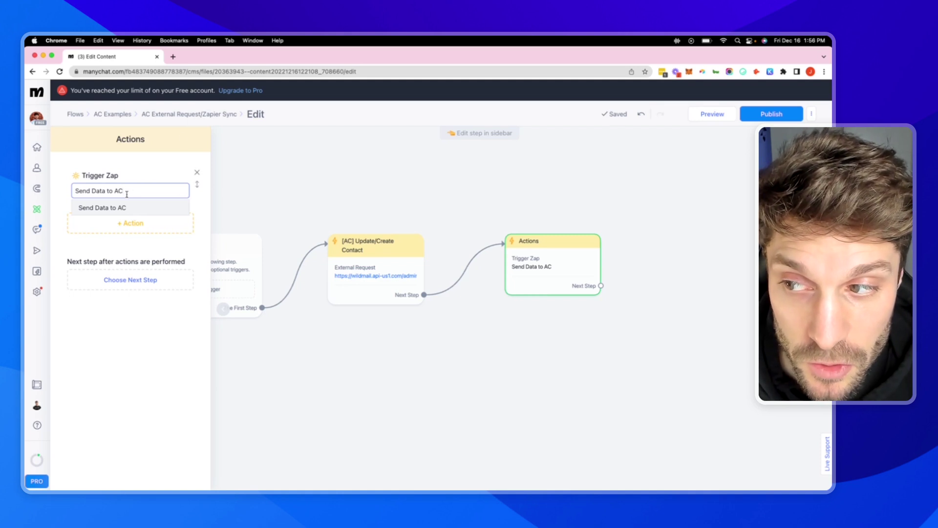
pyautogui.moveTo(125, 191); pyautogui.dragTo(73, 191)
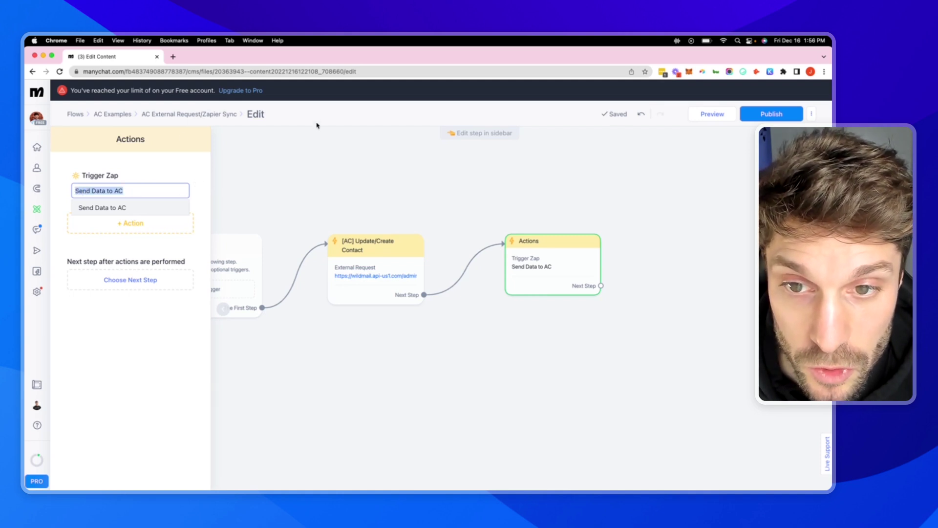
pyautogui.click(34, 56)
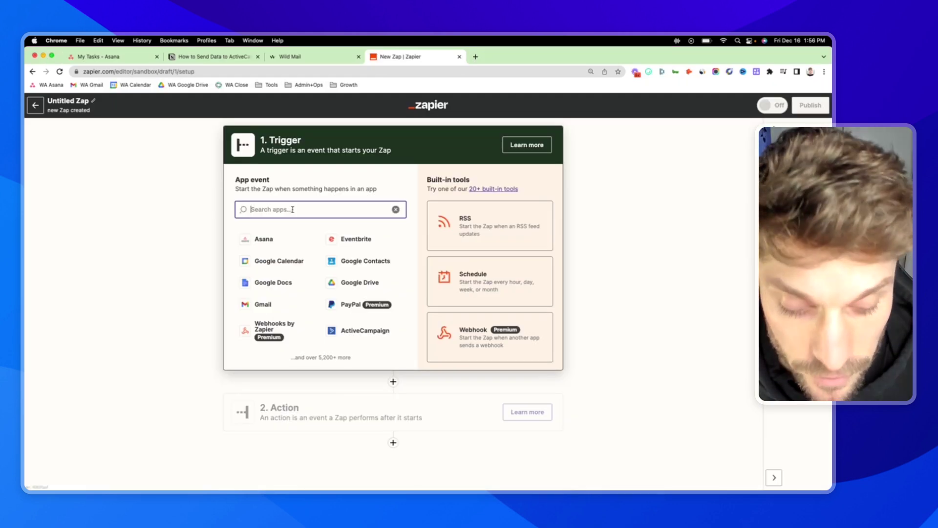
pyautogui.write('manychat')
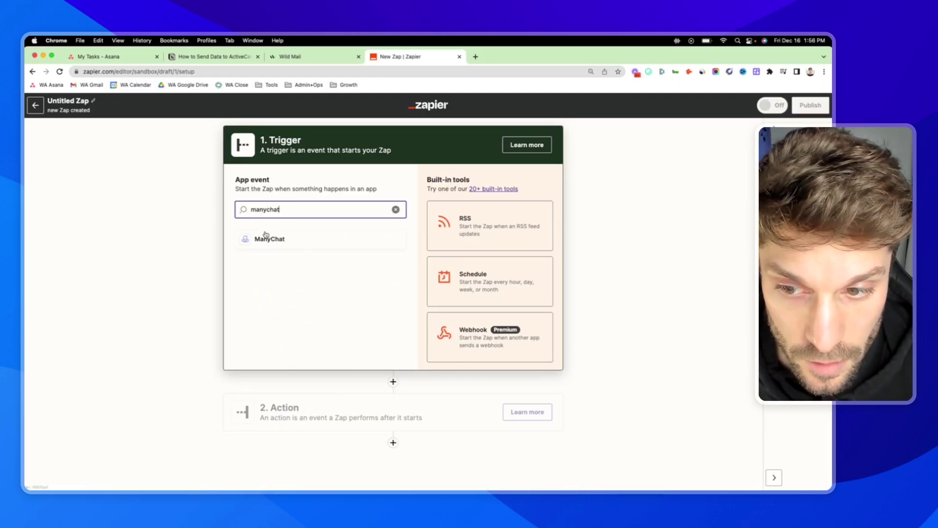
# Build a new Zap with a ManyChat trigger followed by an ActiveCampaign action step.
pyautogui.click(270, 238)
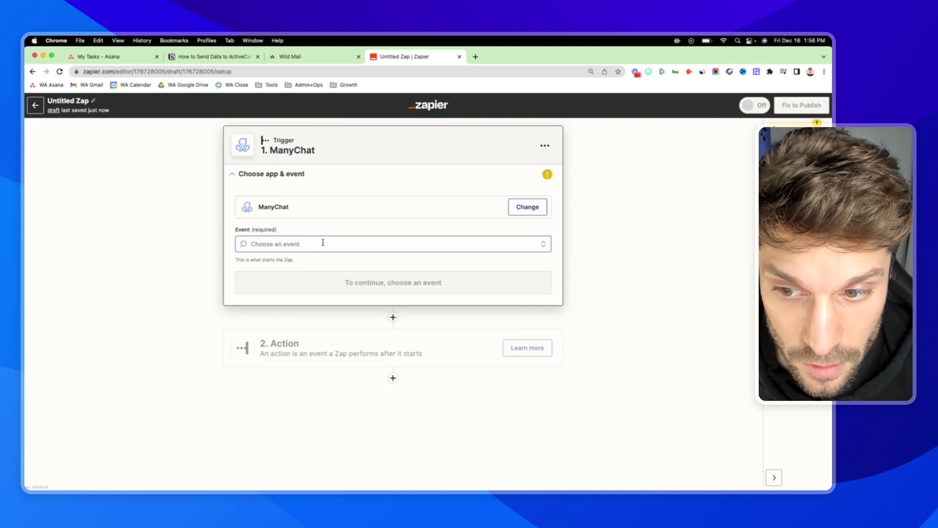
pyautogui.click(323, 243)
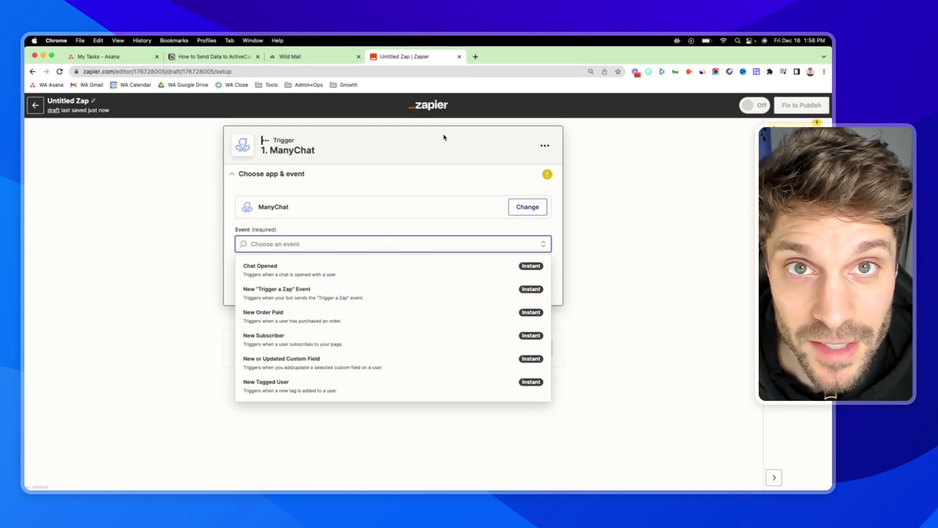
pyautogui.click(592, 166)
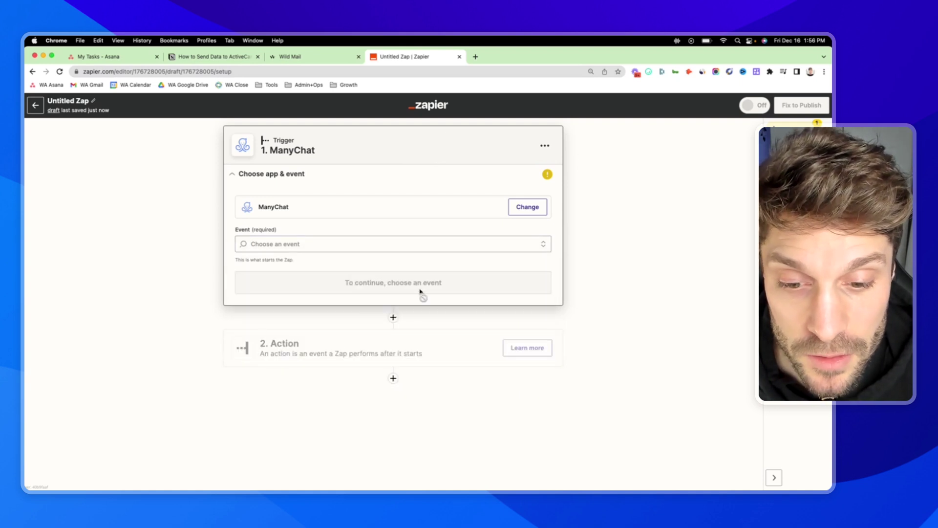
pyautogui.click(394, 319)
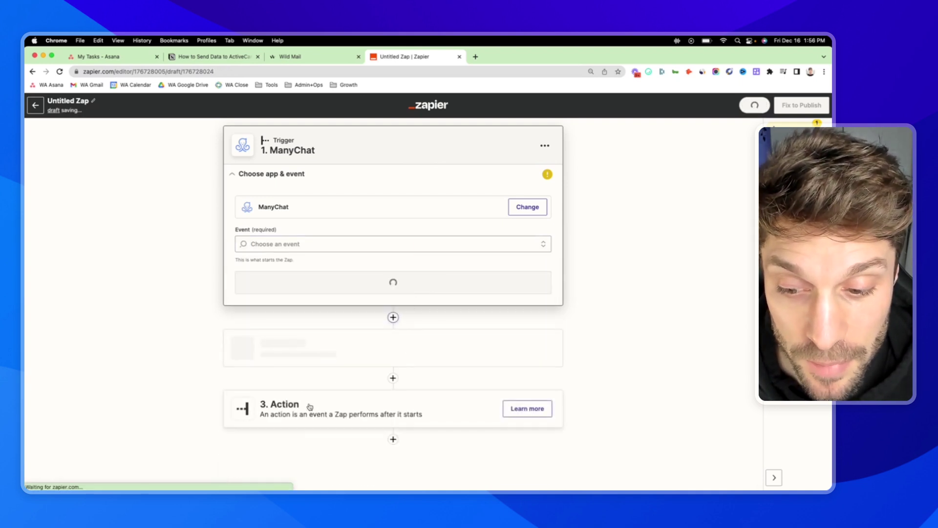
pyautogui.write('active')
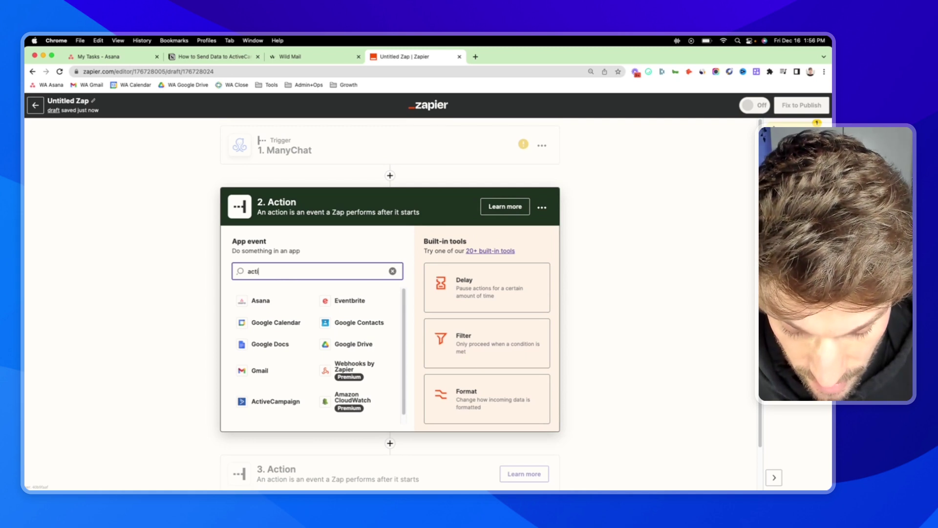
pyautogui.click(276, 301)
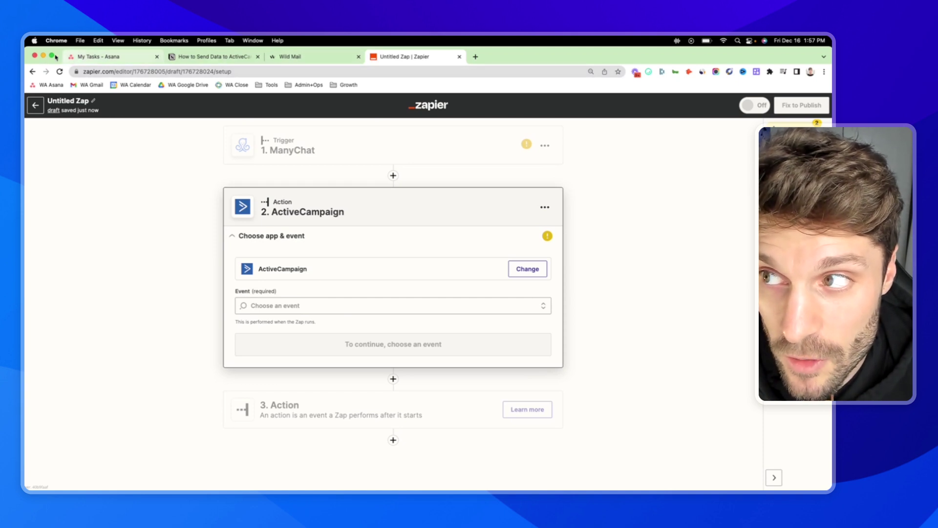
pyautogui.click(42, 57)
pyautogui.scroll(1, 393, 275)
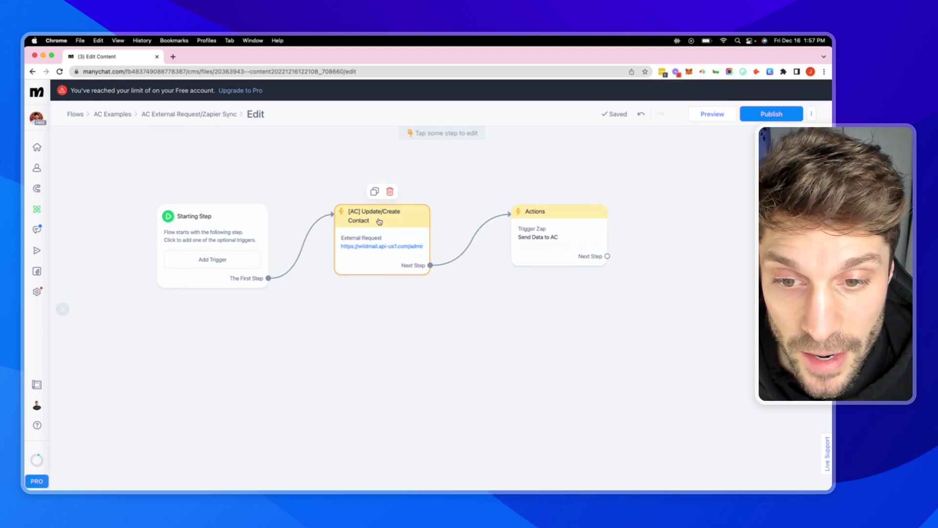
# Open the External Request editor of the '[AC] Update/Create Contact' step.
pyautogui.click(385, 229)
pyautogui.moveTo(131, 185)
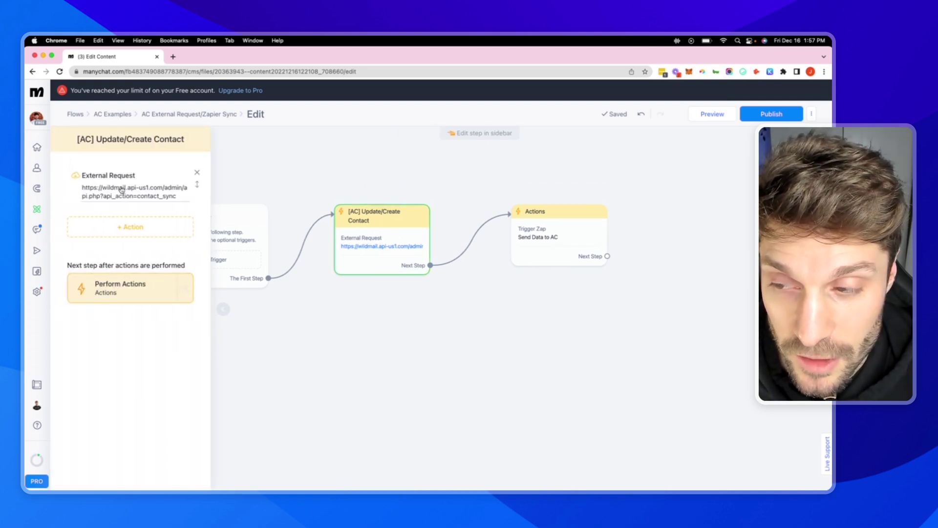
pyautogui.click(120, 195)
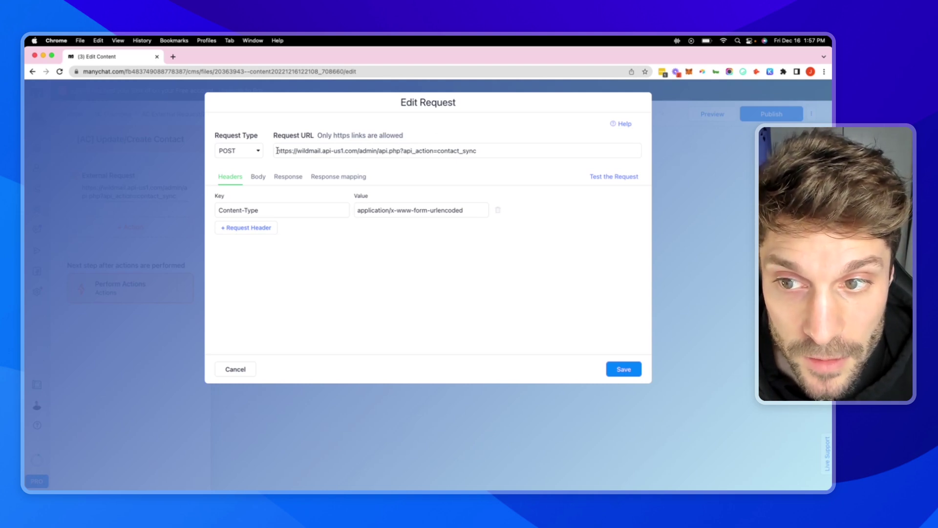
pyautogui.moveTo(277, 151); pyautogui.dragTo(344, 150)
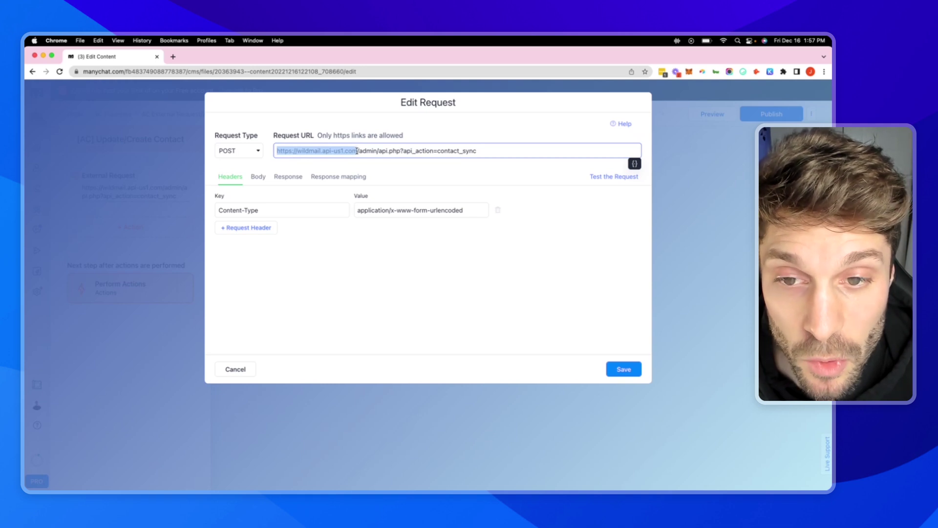
pyautogui.moveTo(358, 150); pyautogui.dragTo(433, 150)
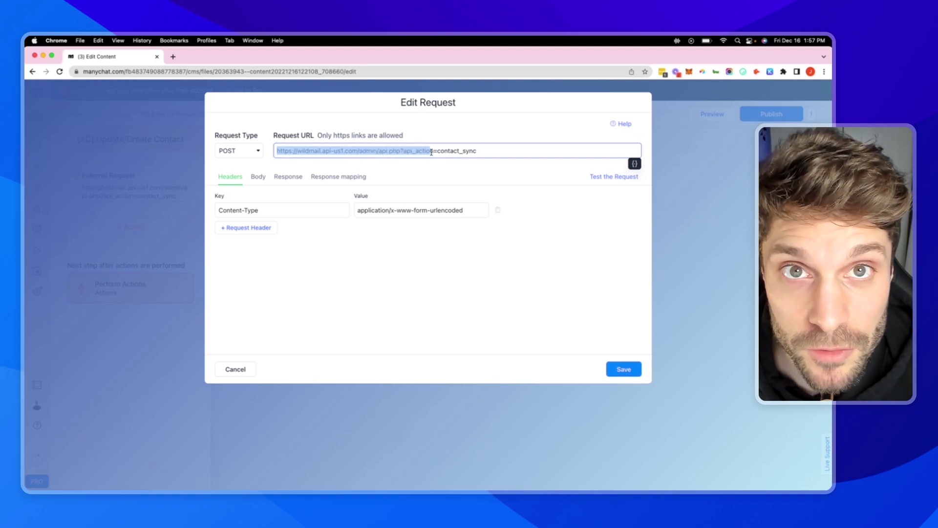
pyautogui.click(506, 151)
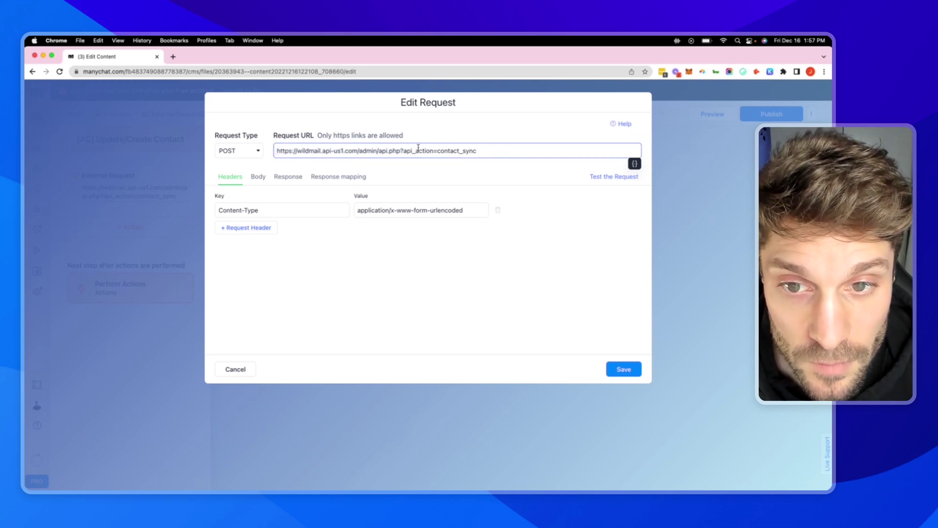
pyautogui.moveTo(358, 151); pyautogui.dragTo(299, 151)
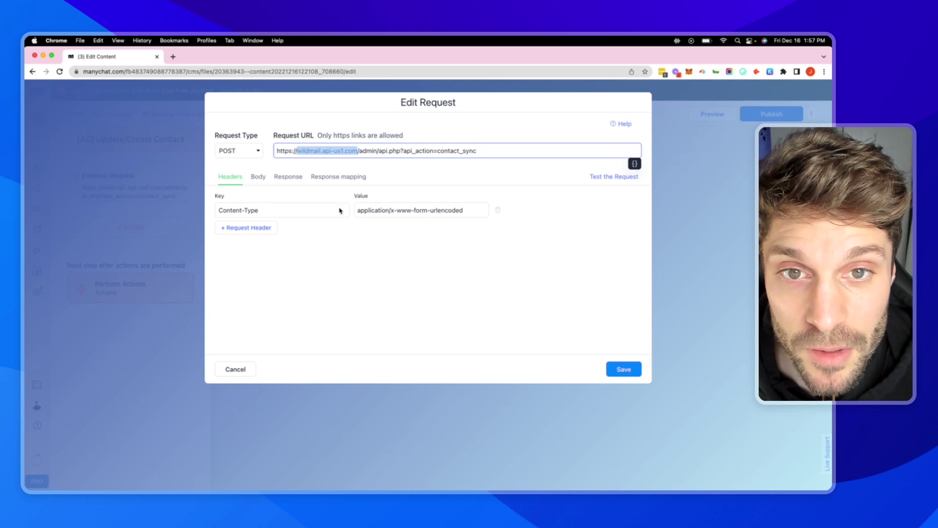
pyautogui.click(444, 152)
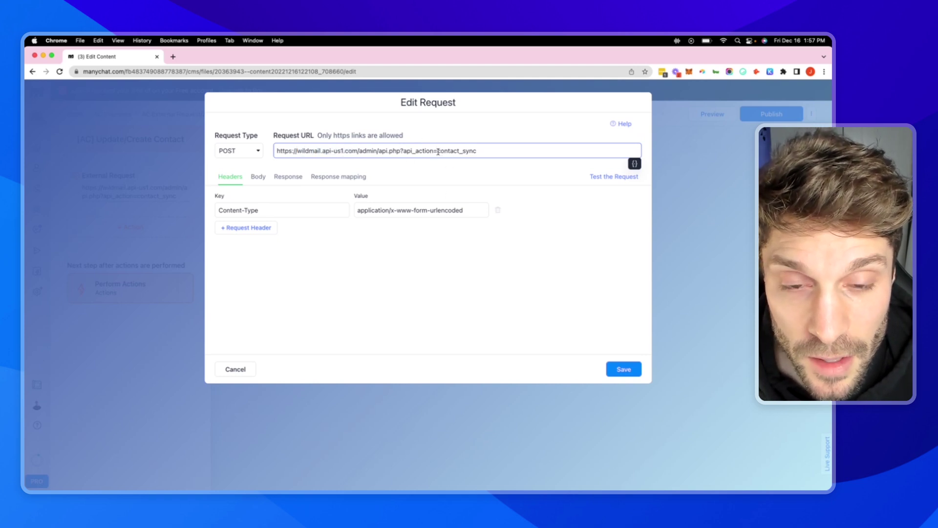
pyautogui.moveTo(438, 150); pyautogui.dragTo(480, 151)
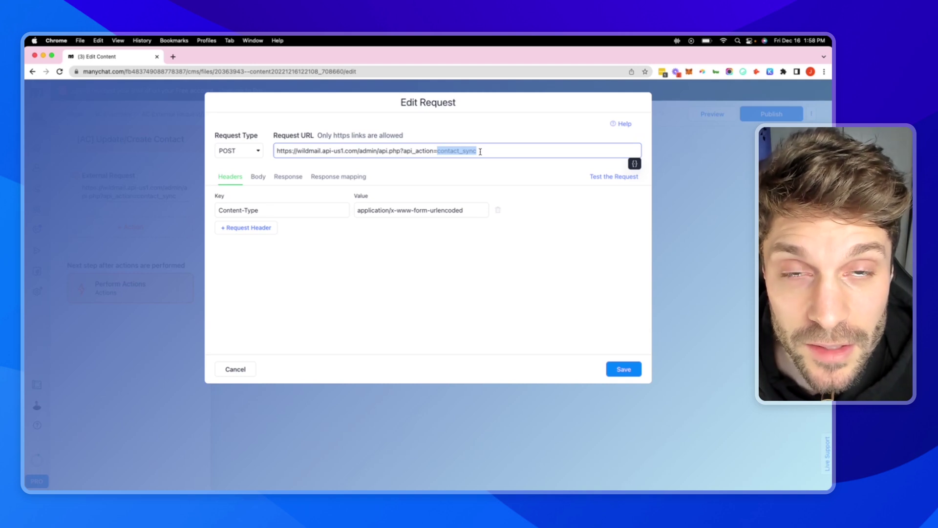
pyautogui.click(456, 150)
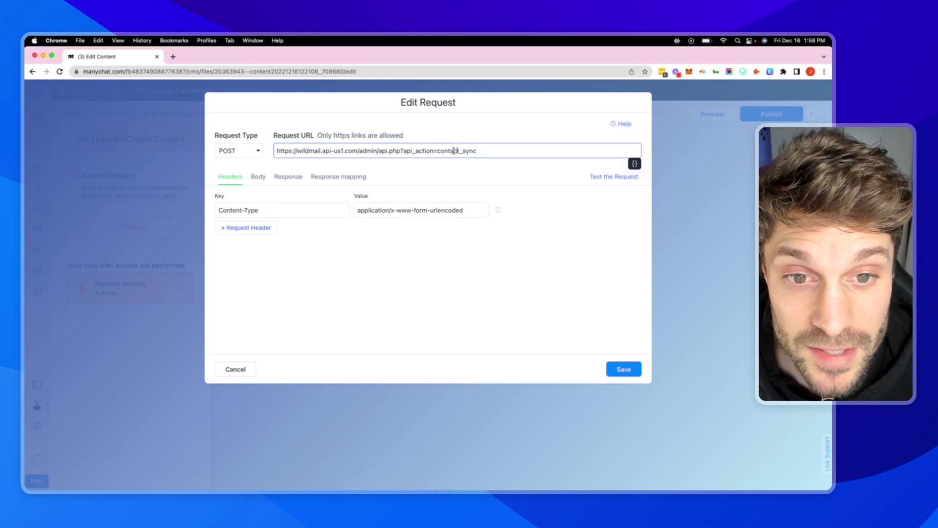
pyautogui.moveTo(438, 151); pyautogui.dragTo(477, 151)
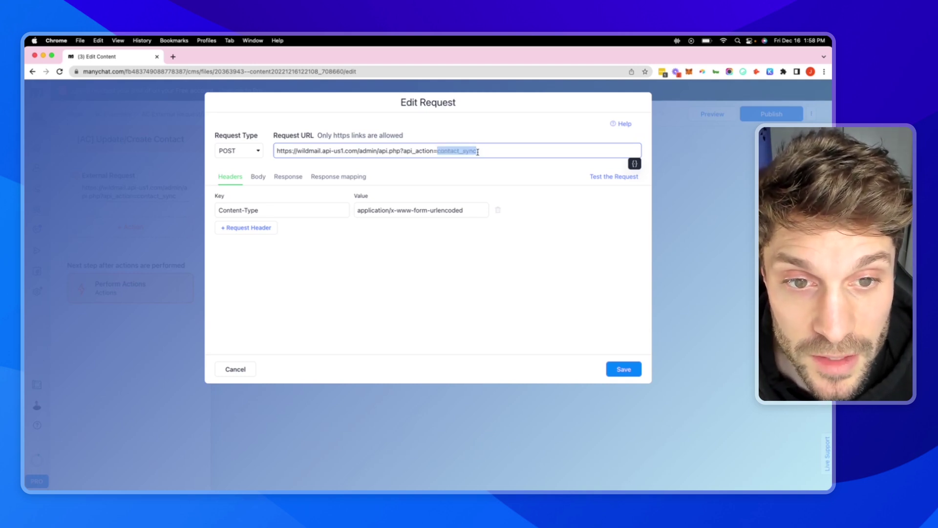
pyautogui.click(439, 151)
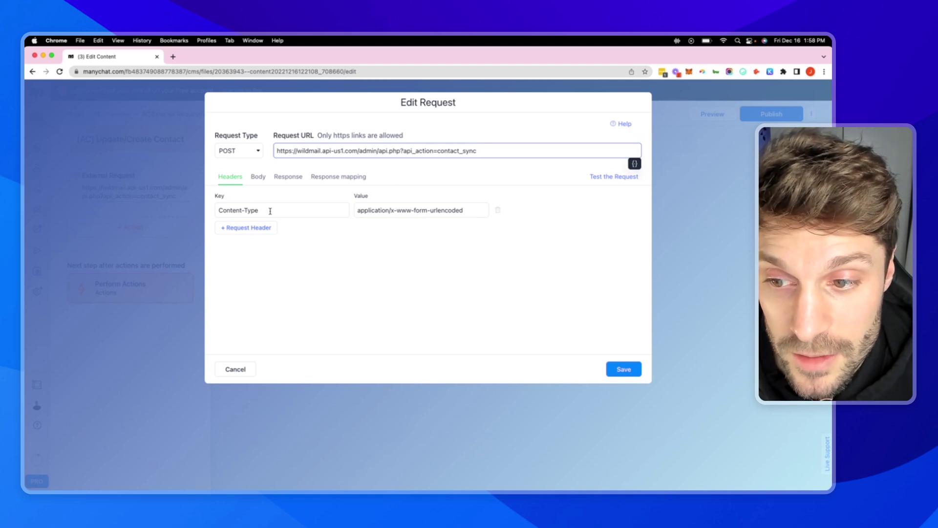
pyautogui.moveTo(269, 211); pyautogui.dragTo(211, 213)
pyautogui.moveTo(357, 210); pyautogui.dragTo(470, 211)
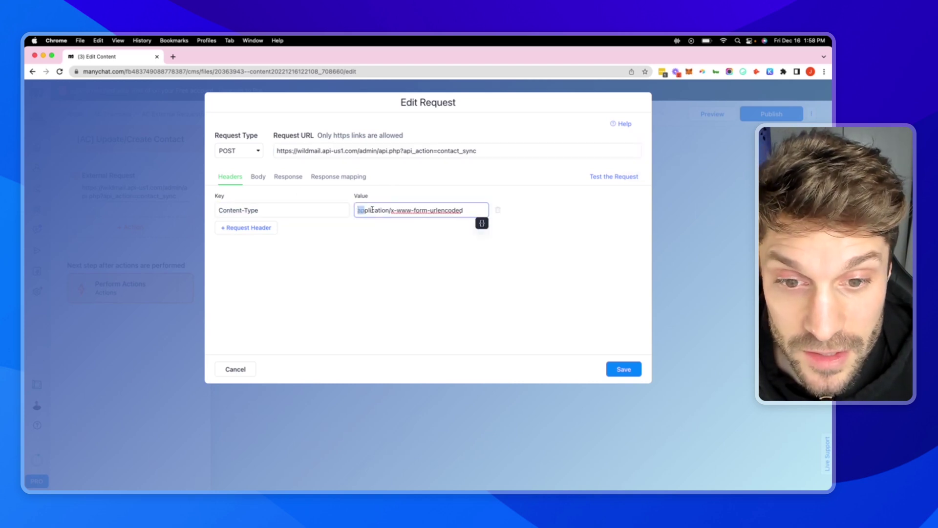
pyautogui.click(470, 211)
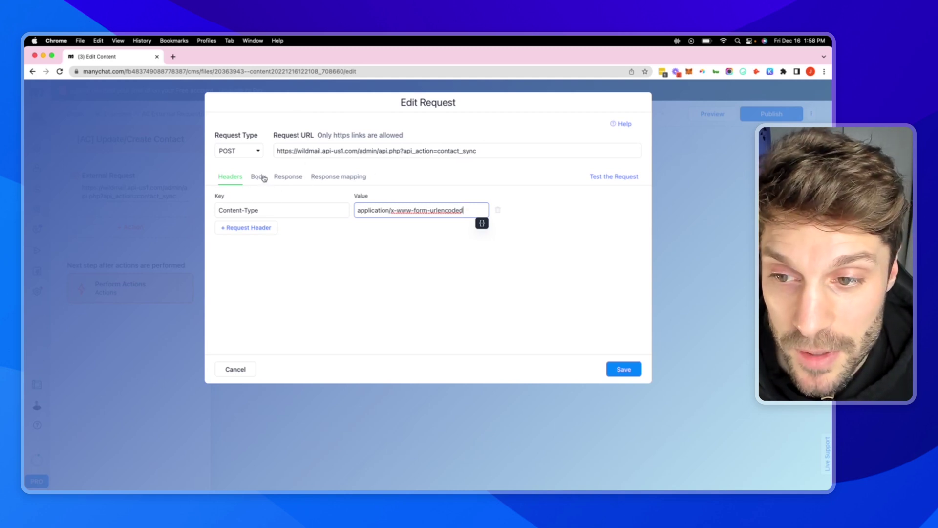
pyautogui.click(258, 177)
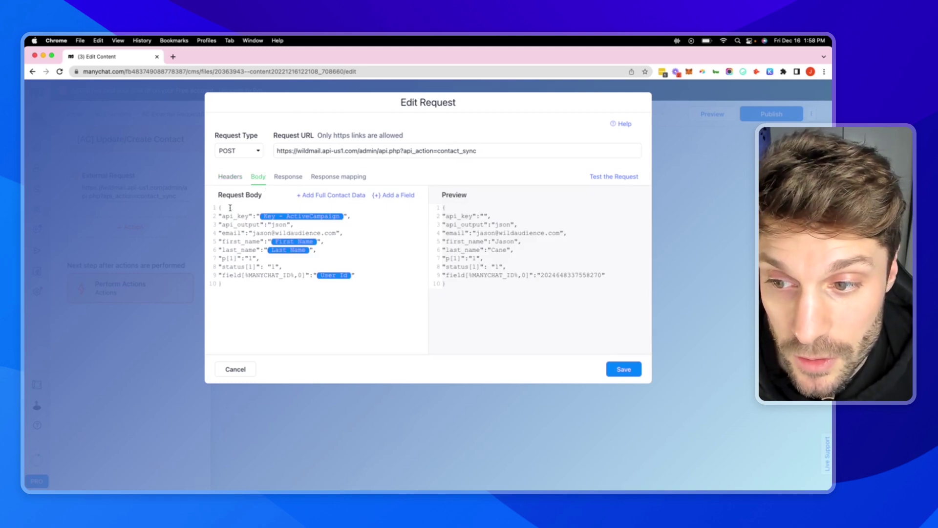
pyautogui.moveTo(221, 216); pyautogui.dragTo(352, 215)
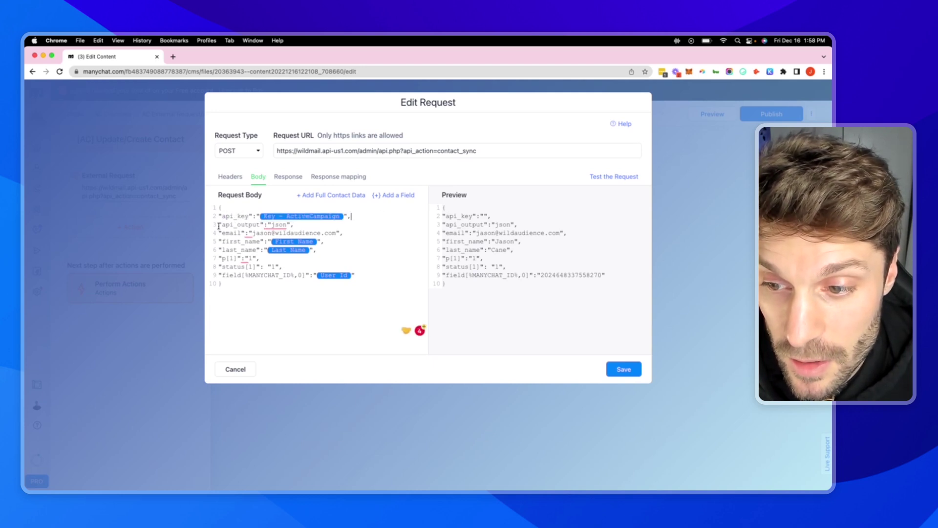
pyautogui.moveTo(220, 225); pyautogui.dragTo(290, 224)
pyautogui.rightClick(292, 224)
pyautogui.click(294, 225)
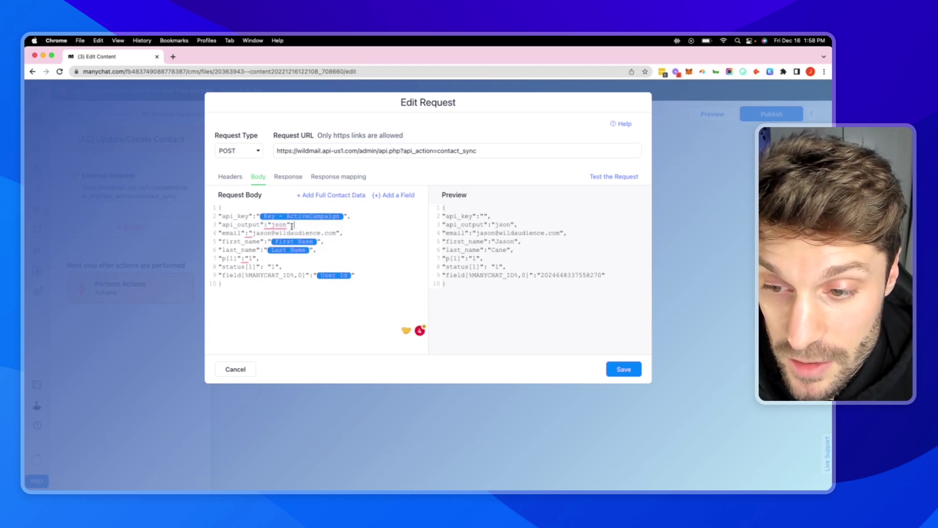
pyautogui.moveTo(221, 232); pyautogui.dragTo(242, 233)
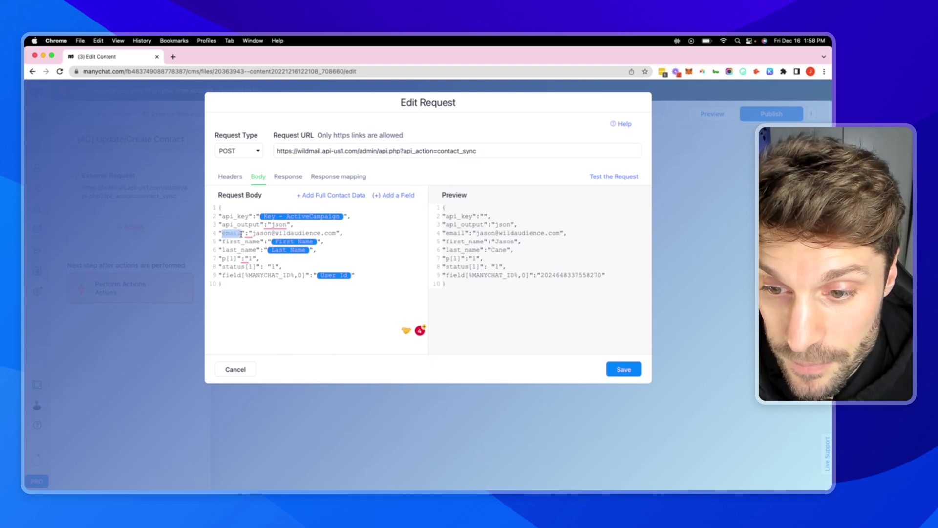
pyautogui.rightClick(246, 233)
pyautogui.click(251, 233)
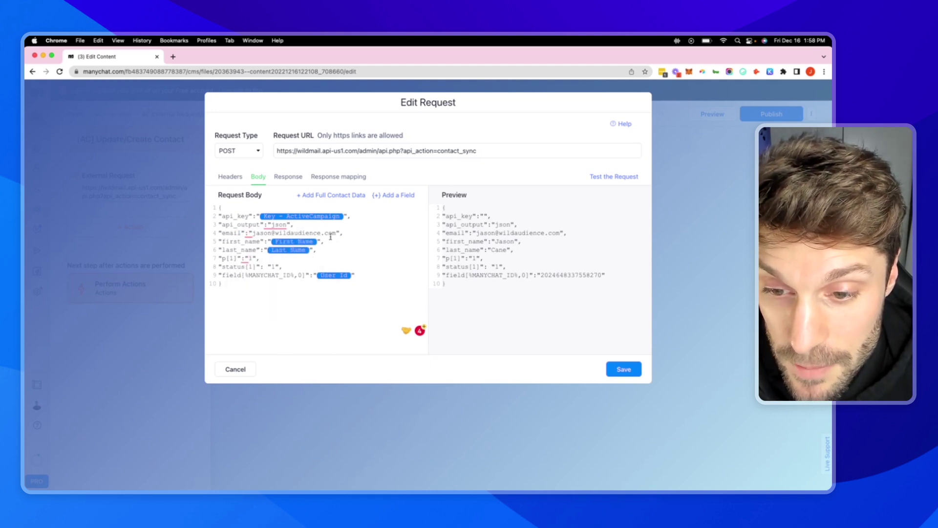
pyautogui.moveTo(335, 234); pyautogui.dragTo(252, 233)
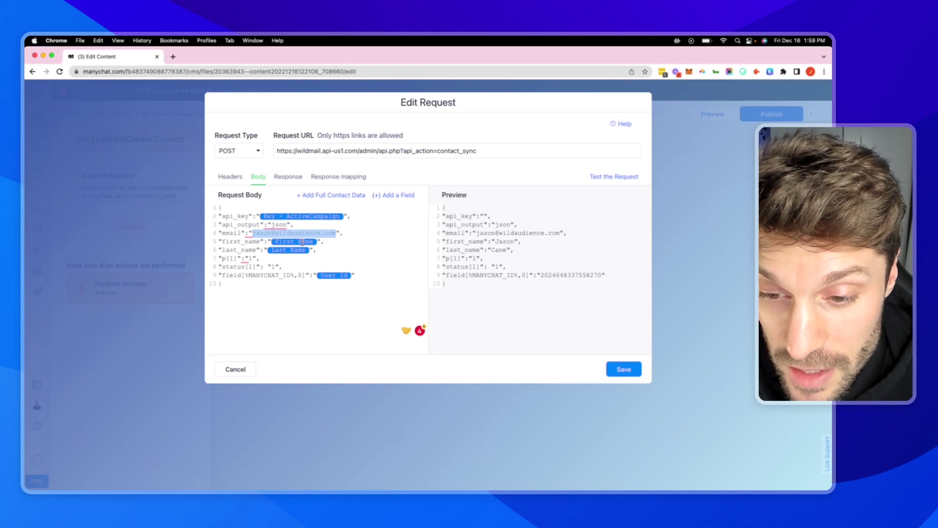
pyautogui.click(221, 258)
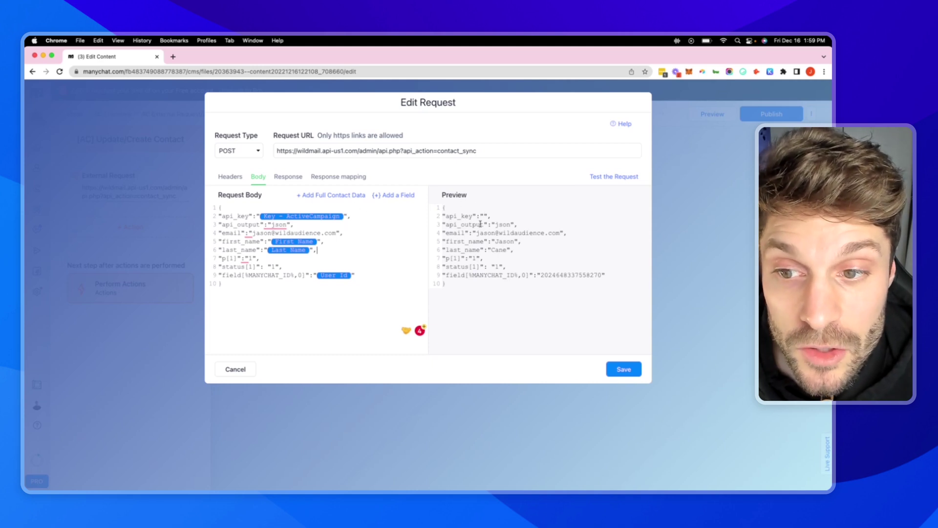
pyautogui.click(396, 197)
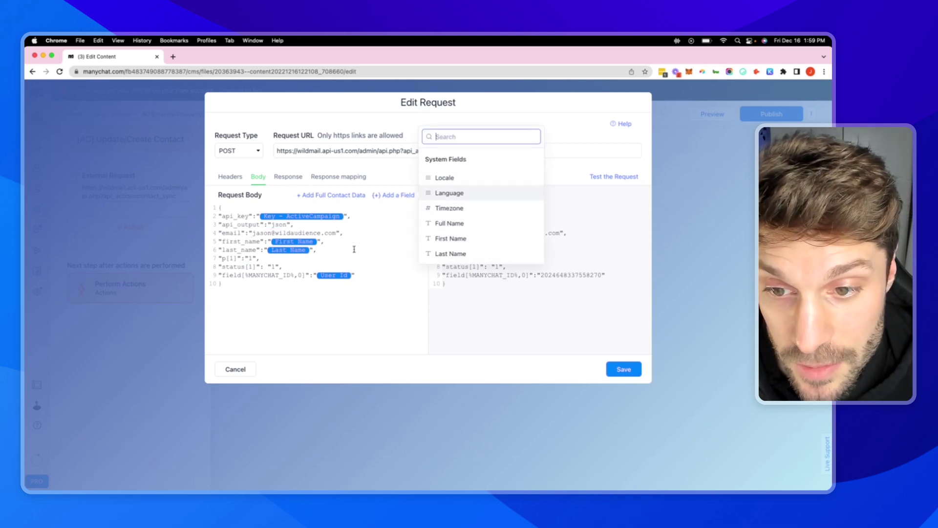
pyautogui.click(372, 317)
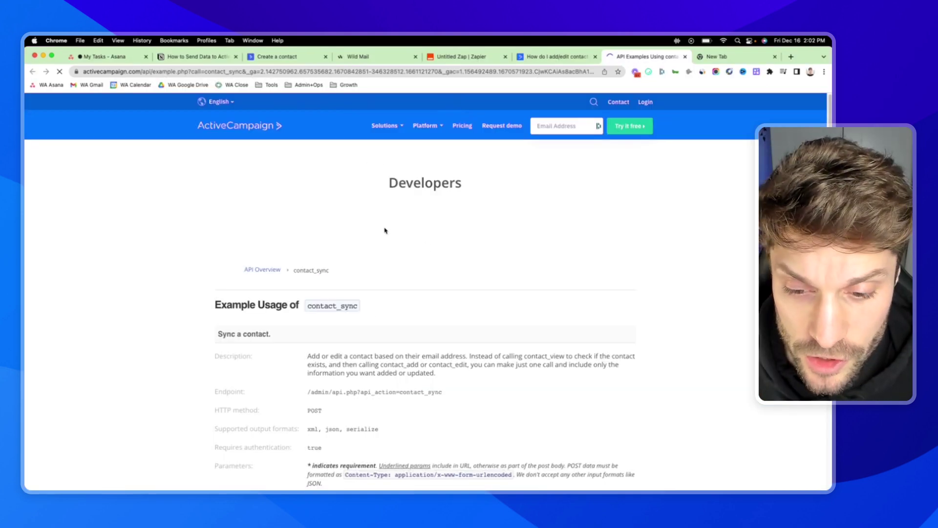
pyautogui.scroll(-1, 384, 221)
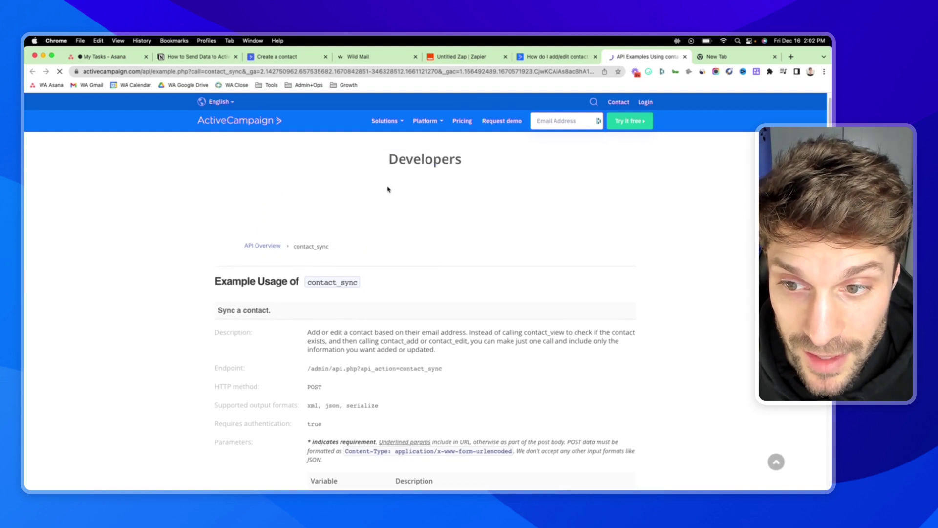
pyautogui.scroll(-1, 345, 198)
pyautogui.moveTo(295, 212); pyautogui.dragTo(328, 213)
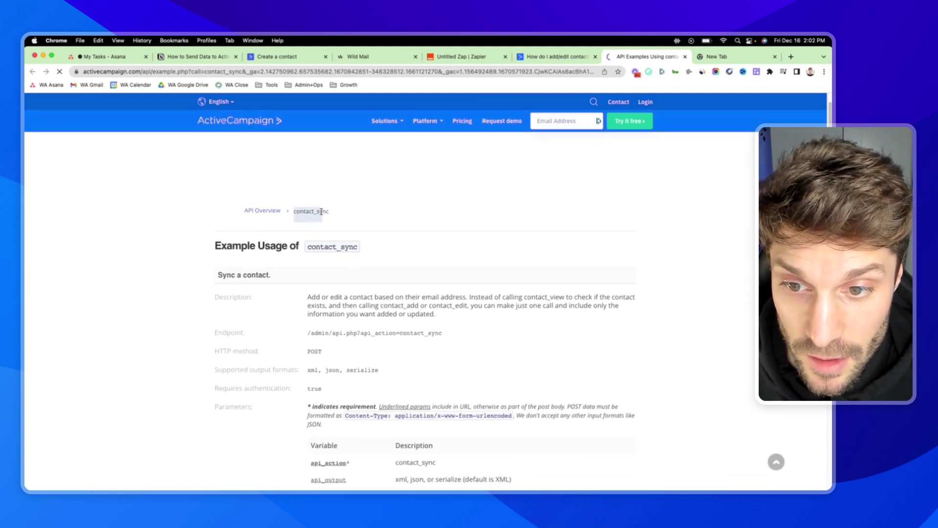
pyautogui.click(334, 216)
pyautogui.scroll(-1, 347, 248)
pyautogui.scroll(-3, 346, 248)
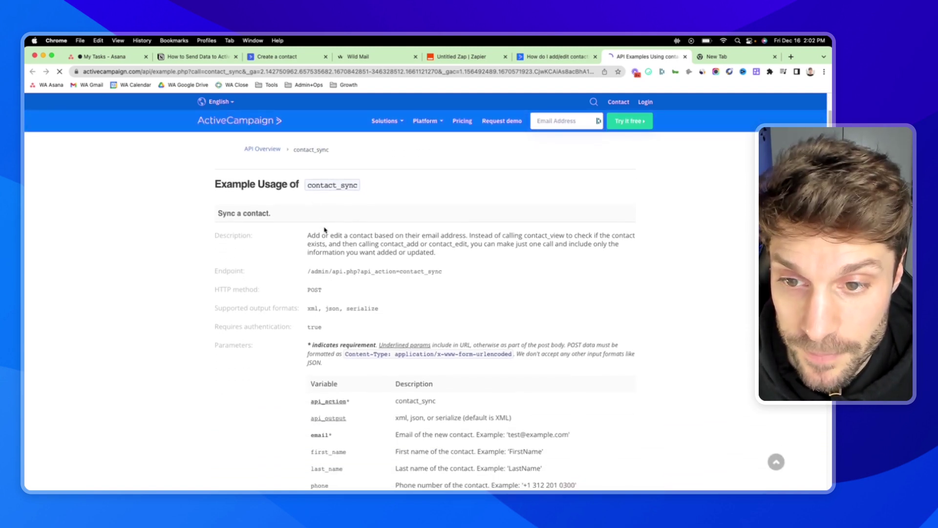
pyautogui.scroll(-2, 352, 227)
pyautogui.scroll(1, 354, 217)
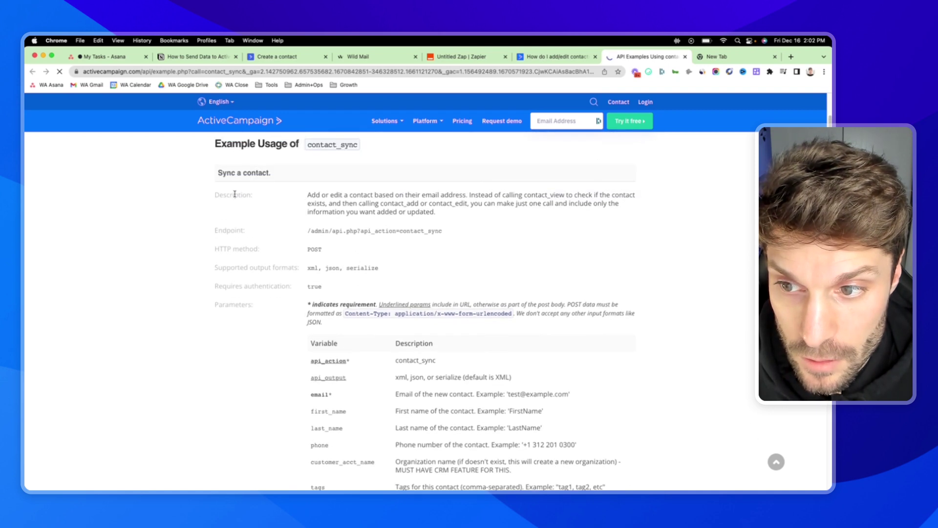
pyautogui.moveTo(308, 195); pyautogui.dragTo(468, 195)
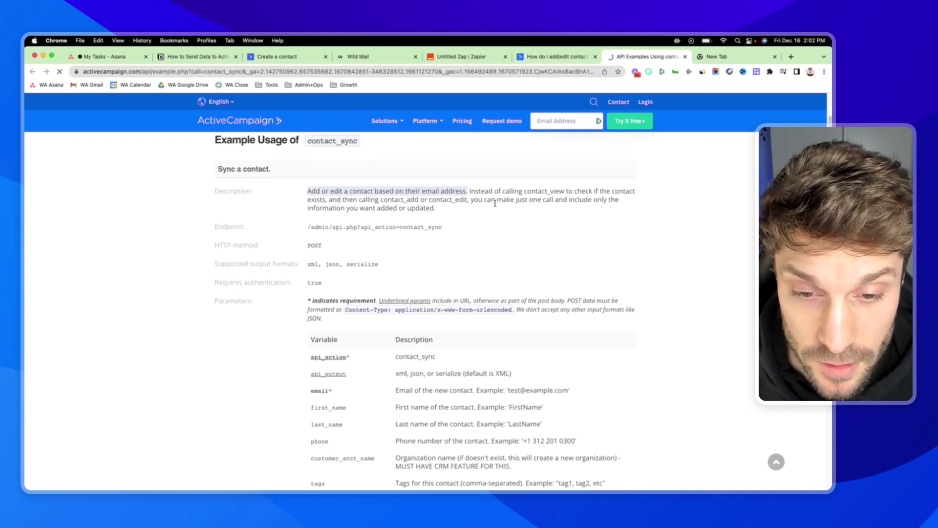
pyautogui.scroll(-2, 352, 221)
pyautogui.scroll(-2, 350, 213)
pyautogui.scroll(-1, 348, 199)
pyautogui.scroll(-1, 347, 200)
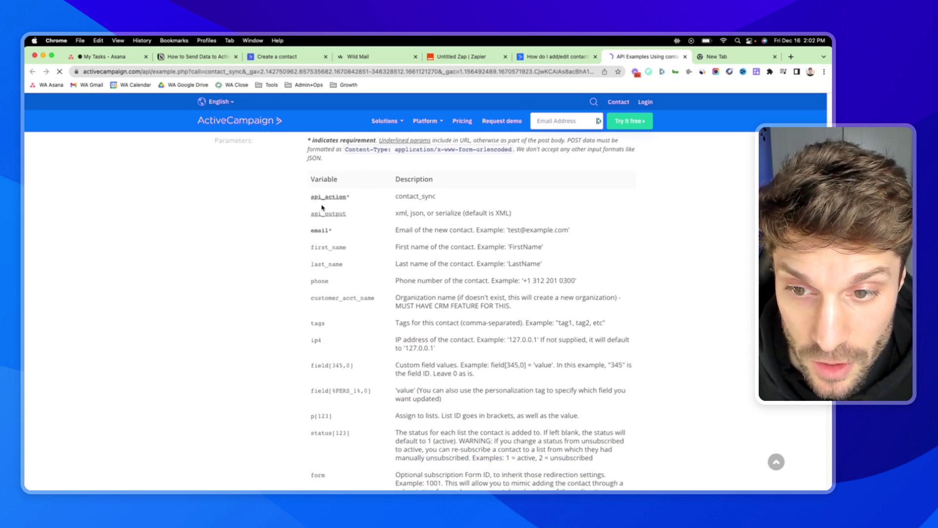
pyautogui.scroll(-3, 317, 259)
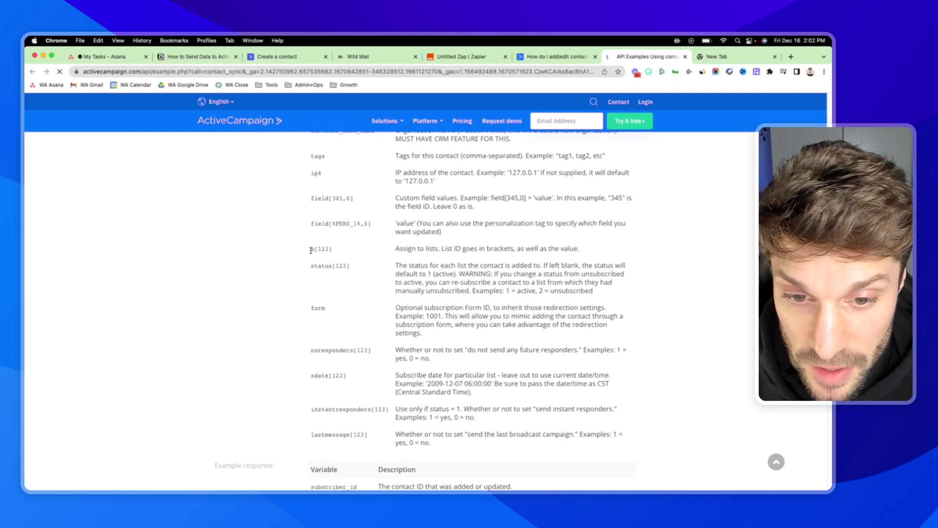
pyautogui.moveTo(393, 249); pyautogui.dragTo(440, 250)
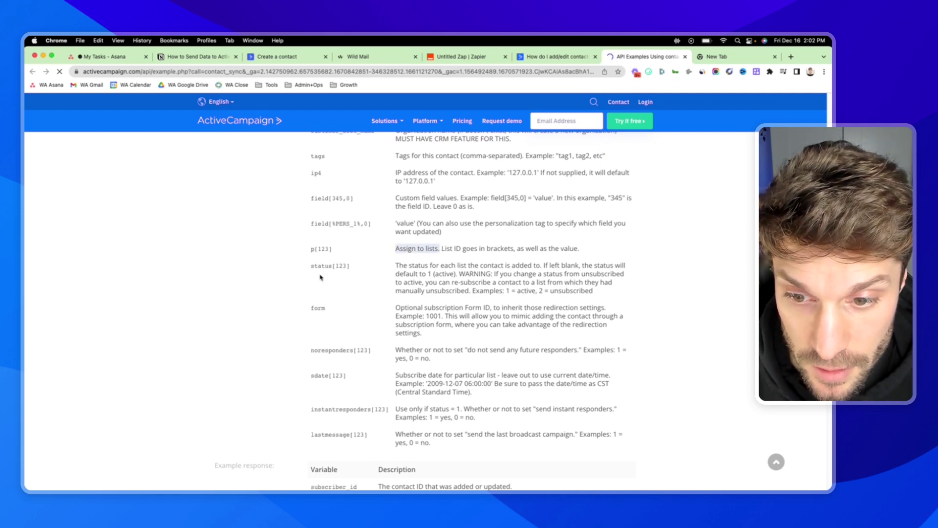
pyautogui.doubleClick(320, 266)
pyautogui.click(438, 267)
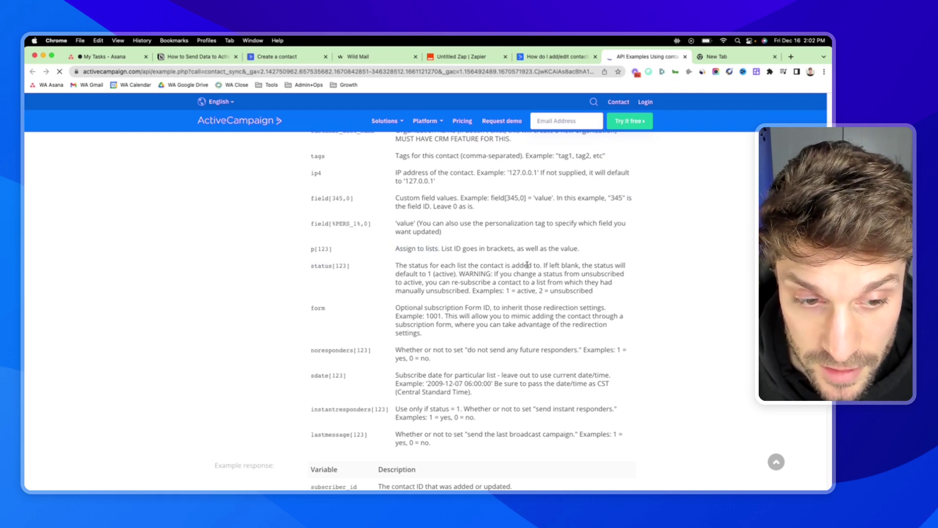
pyautogui.scroll(-5, 527, 294)
pyautogui.scroll(12, 396, 326)
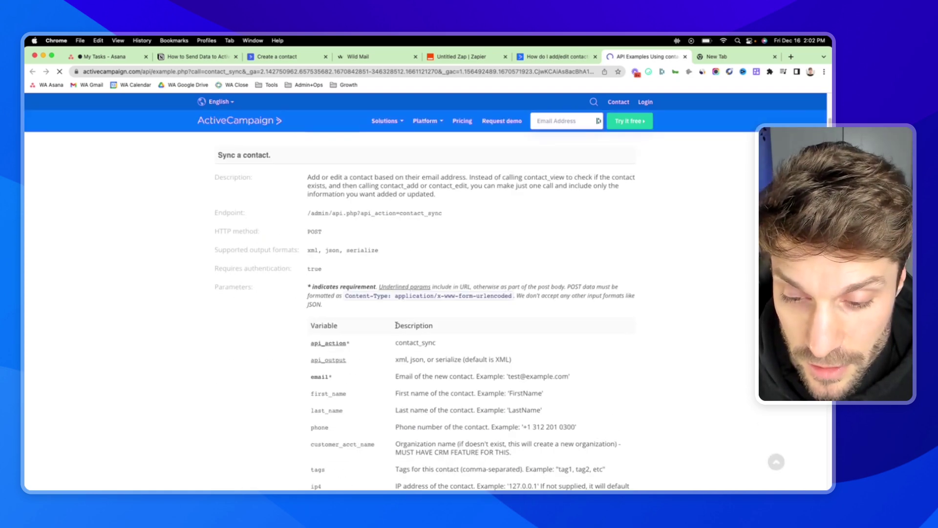
pyautogui.scroll(-8, 397, 324)
pyautogui.scroll(4, 396, 325)
pyautogui.scroll(12, 395, 319)
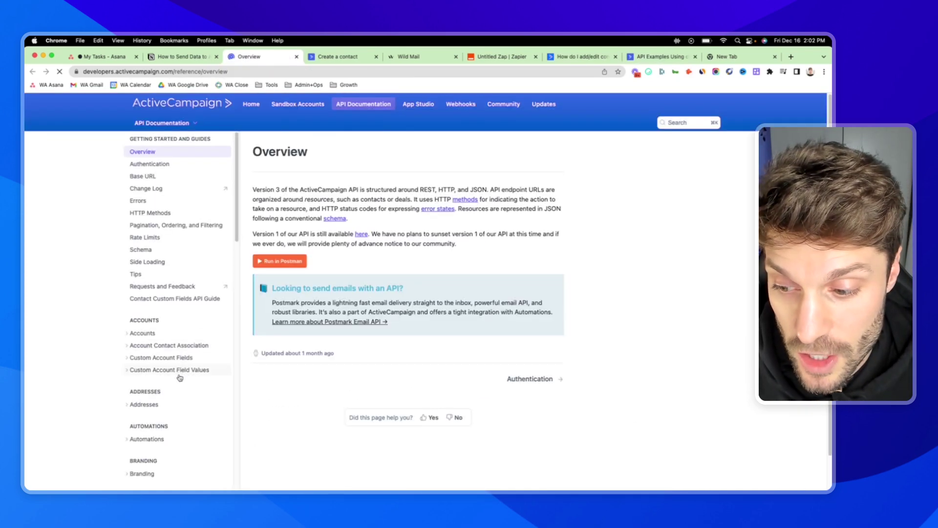
pyautogui.scroll(-5, 179, 377)
pyautogui.scroll(-5, 162, 293)
pyautogui.scroll(-3, 147, 264)
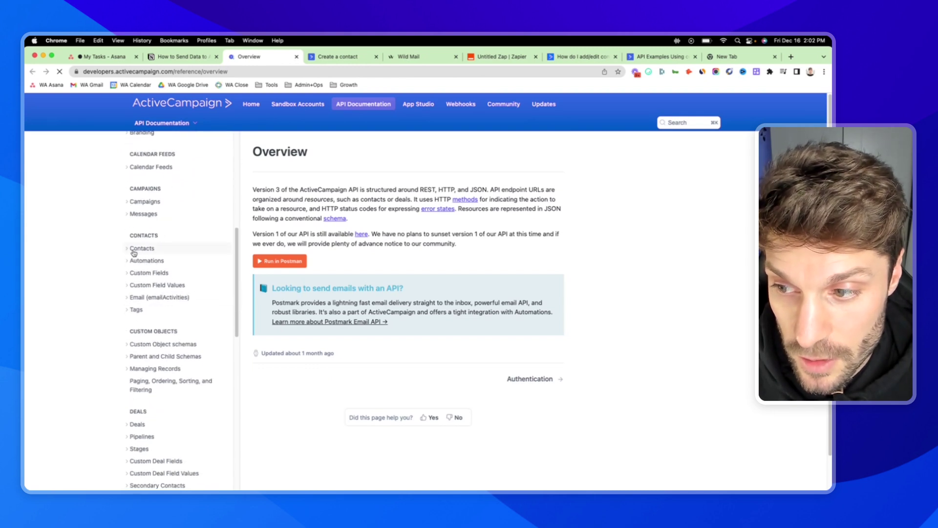
# Open the Contacts > Create a contact API reference and review its example request body.
pyautogui.click(134, 251)
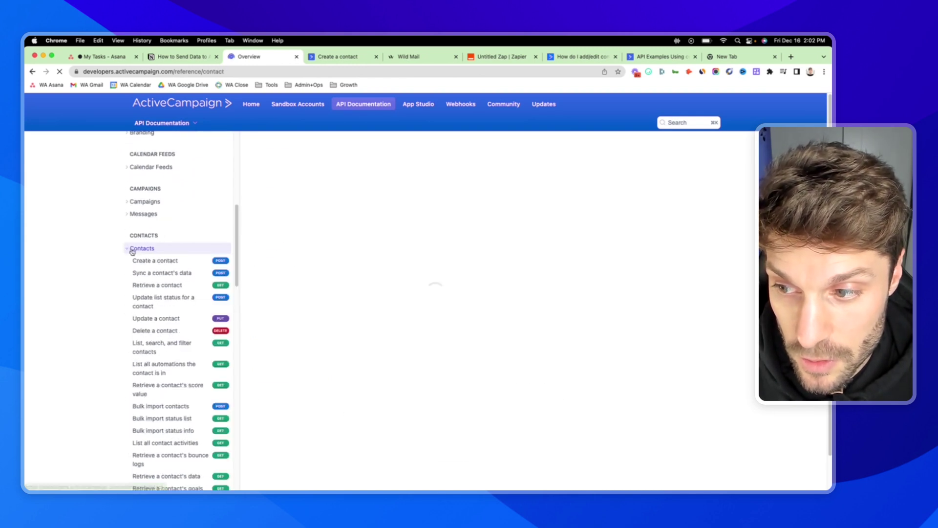
pyautogui.click(165, 262)
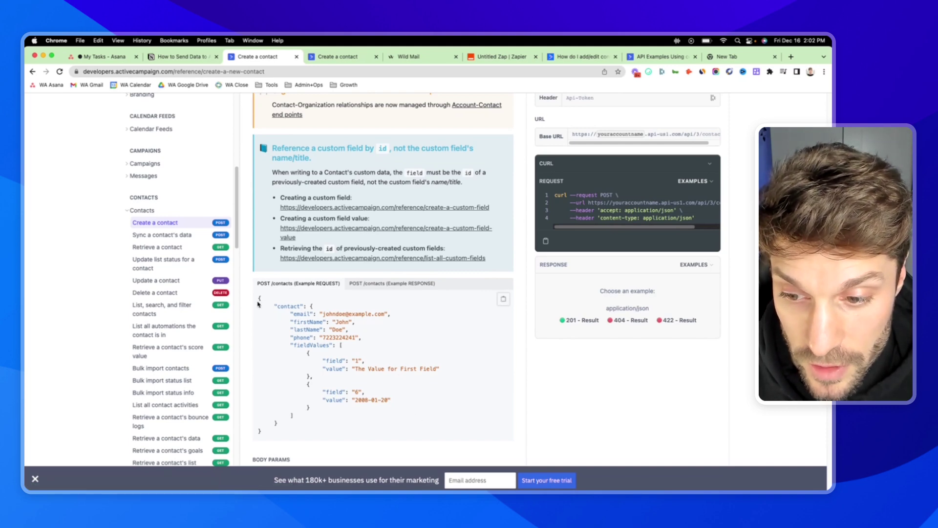
pyautogui.moveTo(259, 301); pyautogui.dragTo(397, 400)
pyautogui.scroll(5, 368, 305)
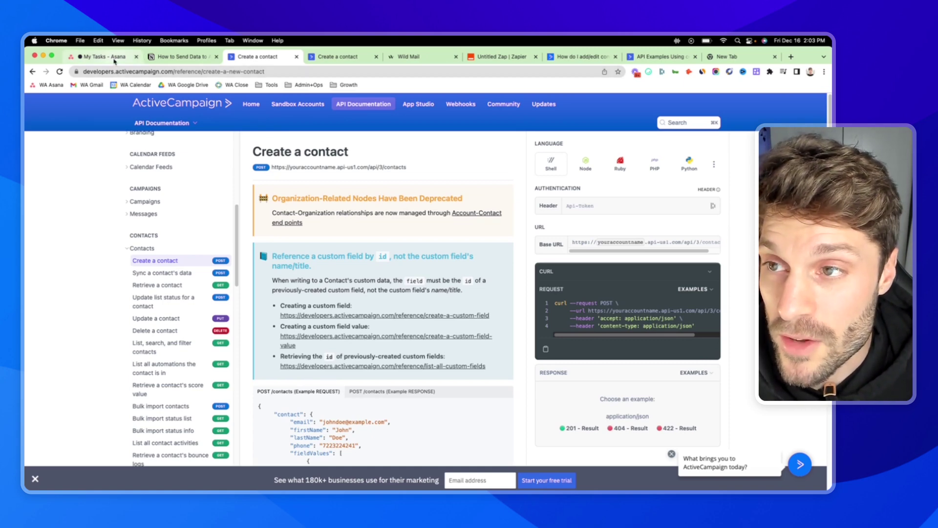
# Switch to the Notion webhook guide and highlight its heading about webhooks inside ActiveCampaign.
pyautogui.click(182, 57)
pyautogui.scroll(3, 398, 244)
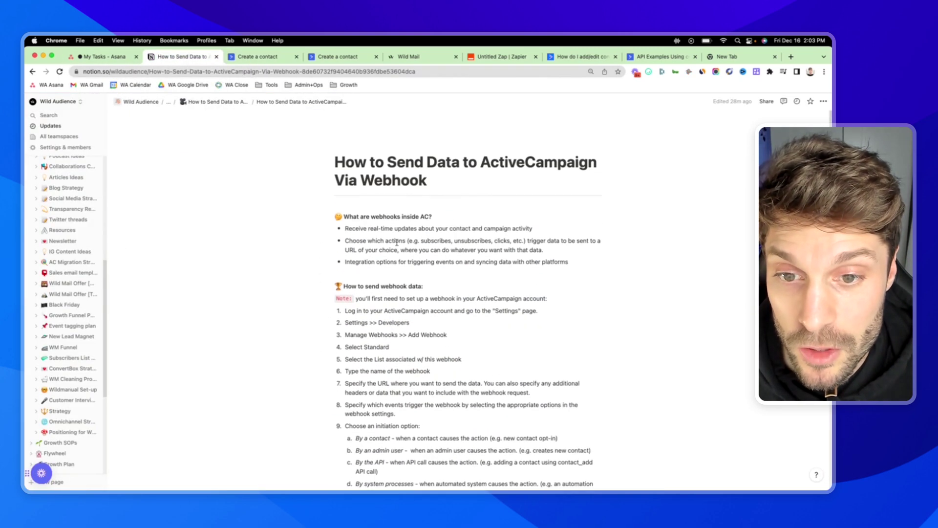
pyautogui.moveTo(372, 216); pyautogui.dragTo(432, 216)
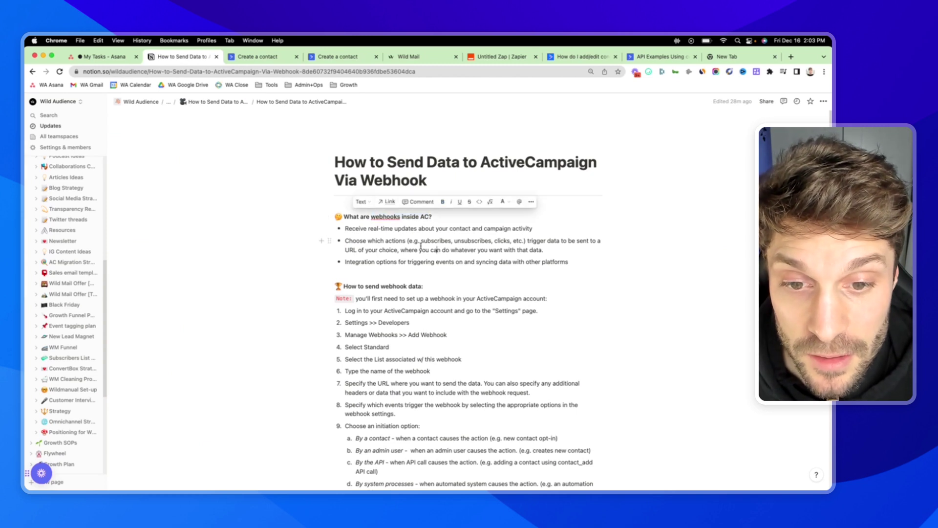
pyautogui.click(399, 249)
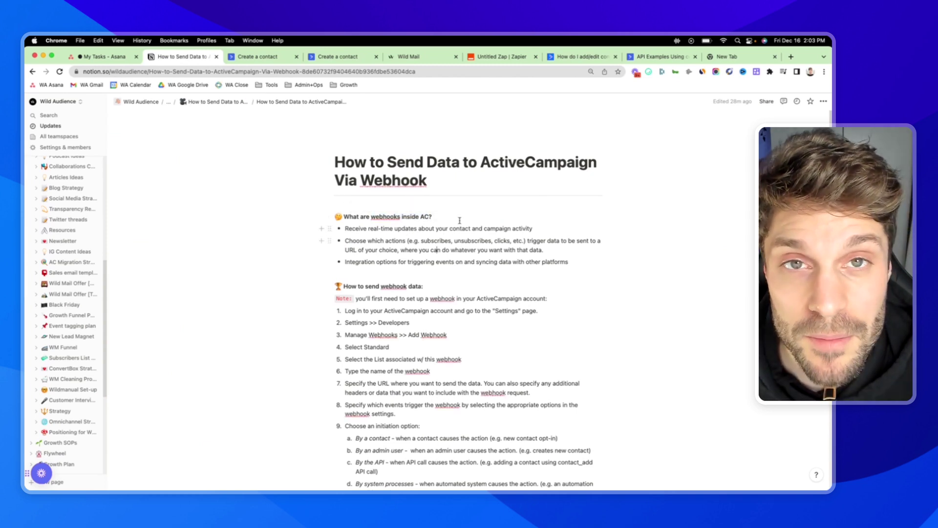